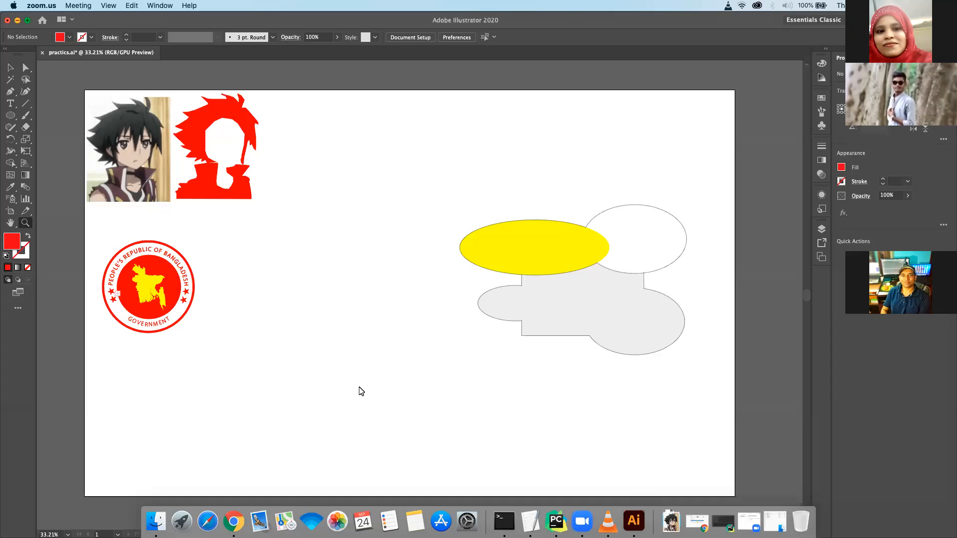
Step: Select the outer ring of the Bangladesh government seal
click(214, 342)
drag(180, 347, 238, 359)
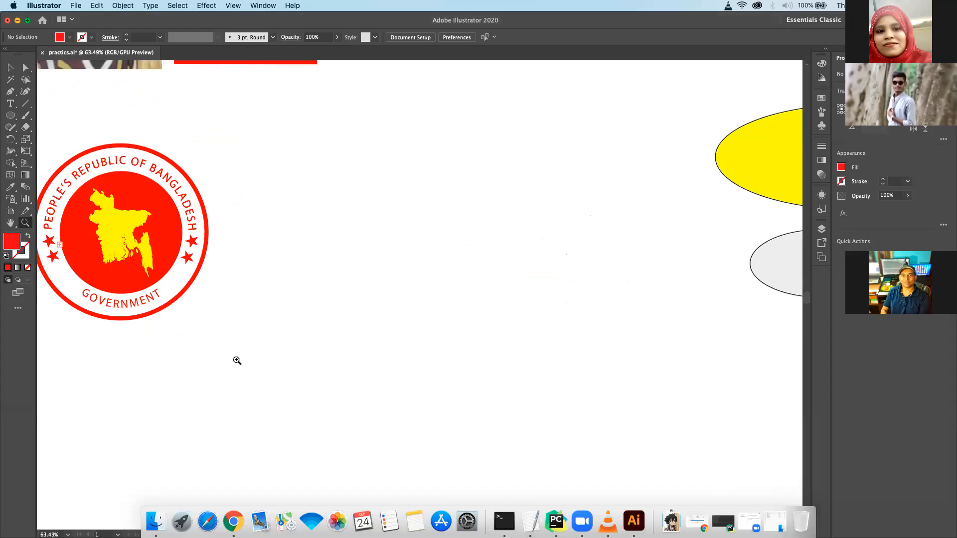
drag(112, 375, 222, 381)
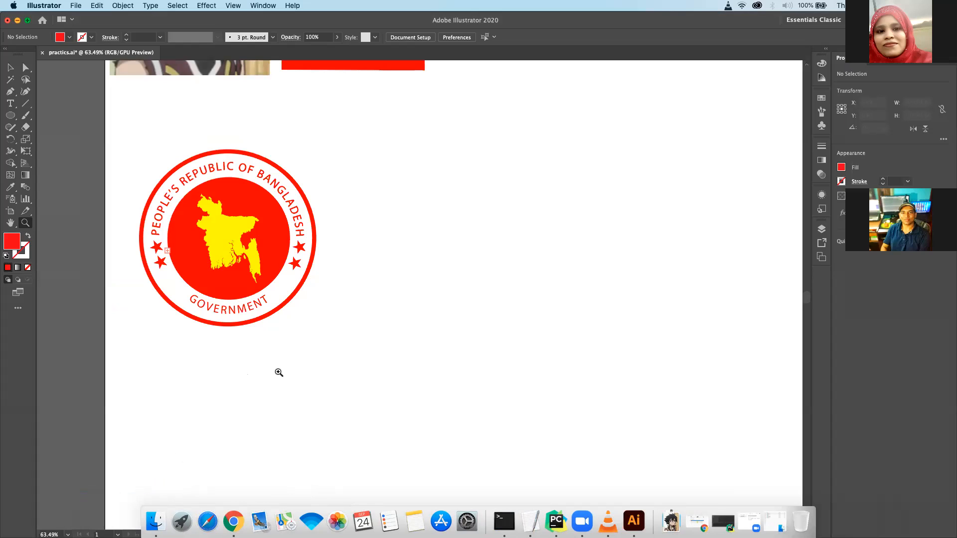
key(v)
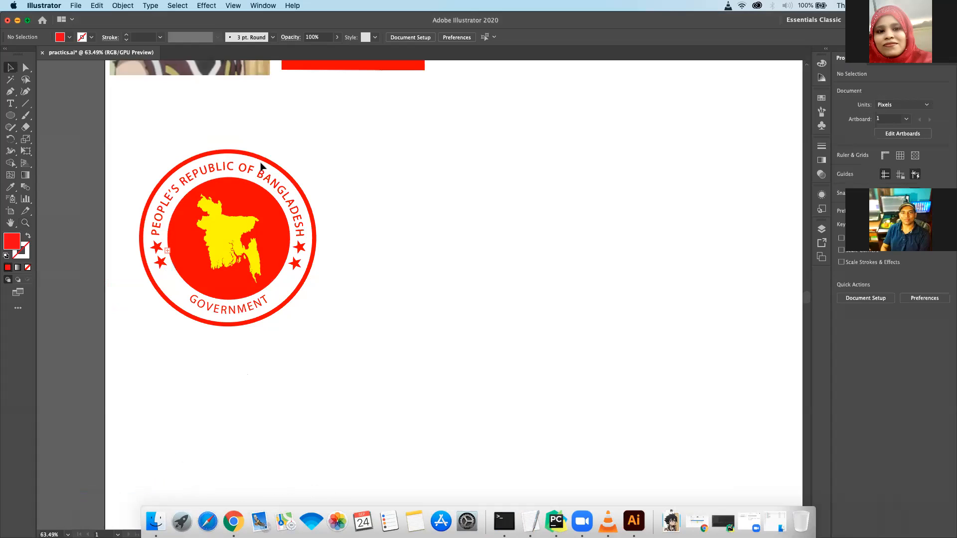
click(262, 161)
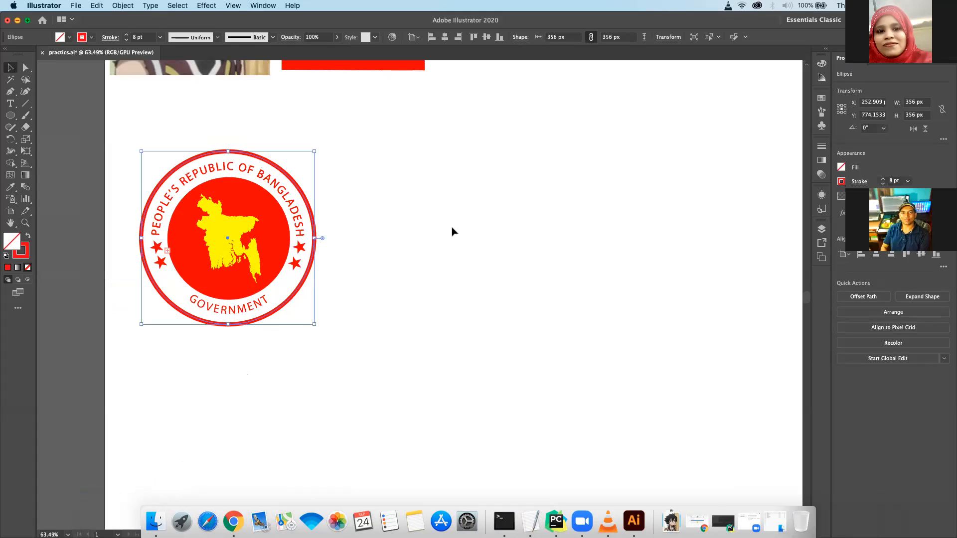
Step: Try a dark brown fill on the seal's outer circle and undo it
click(842, 168)
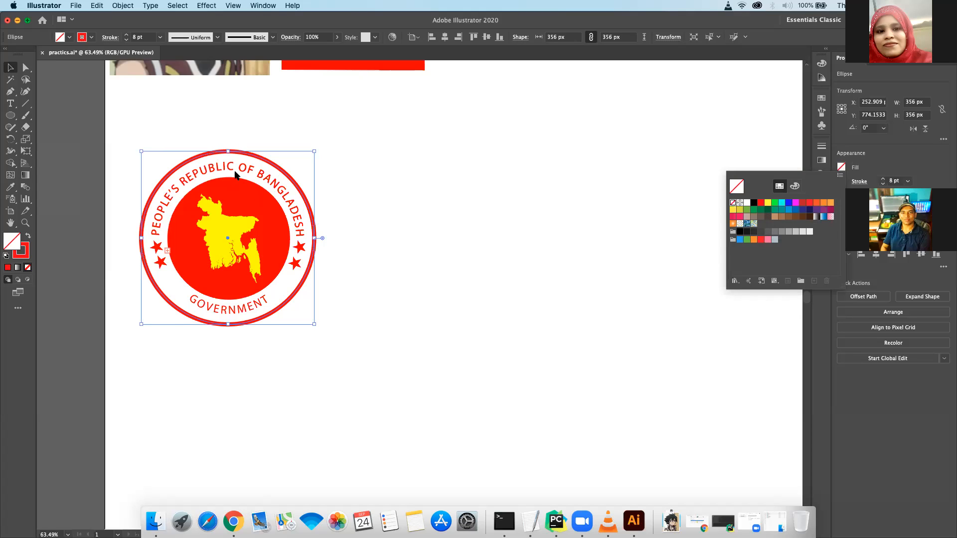
click(761, 217)
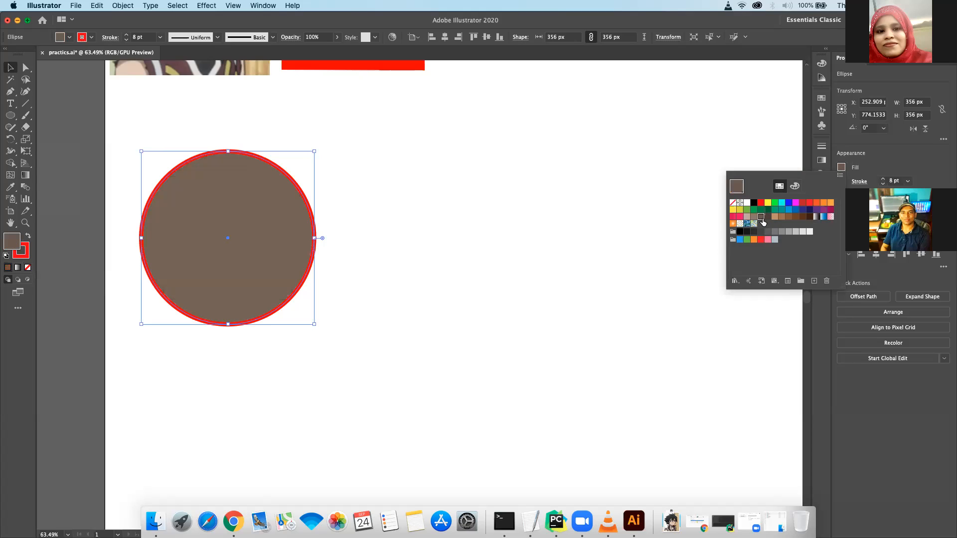
key(Escape)
click(605, 240)
key(super+z)
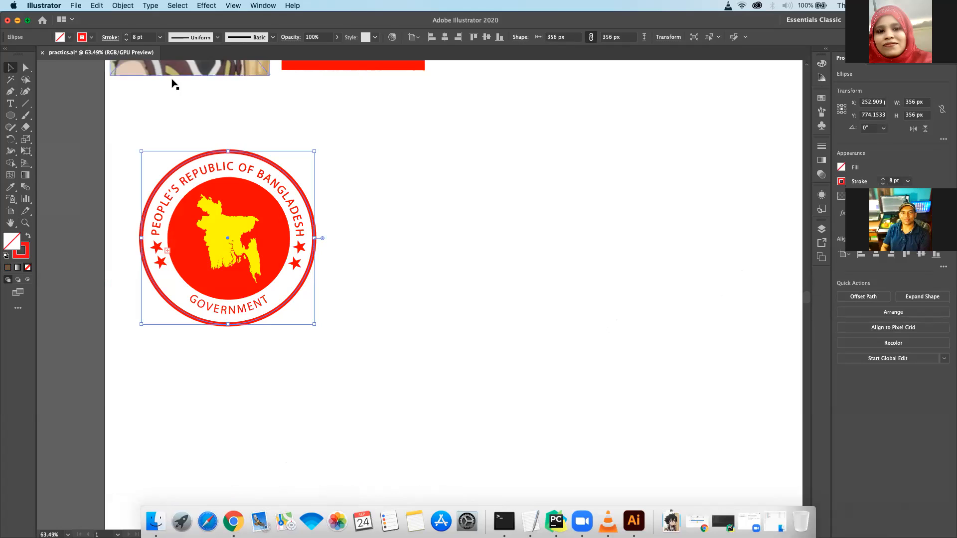
Step: Change the stroke colour of the seal's outer circle to green
click(93, 37)
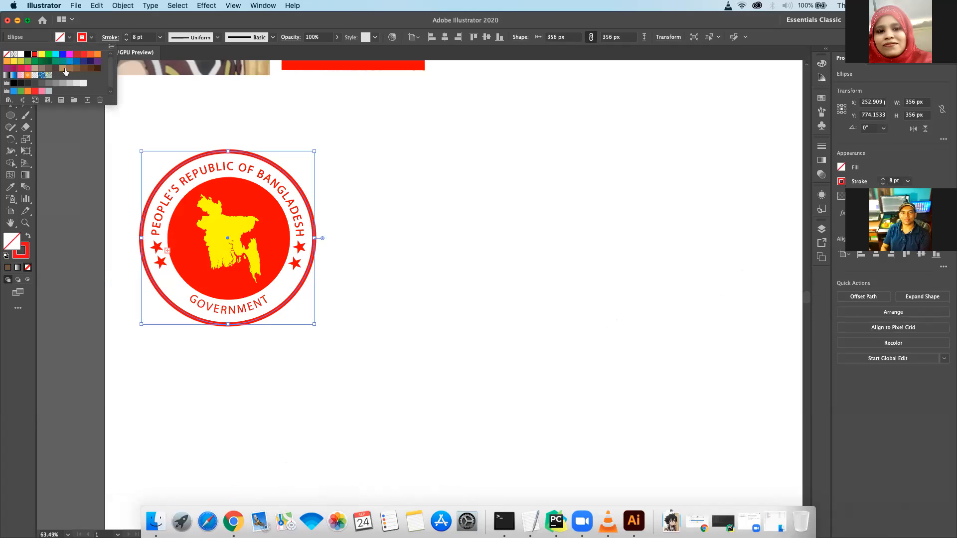
click(50, 61)
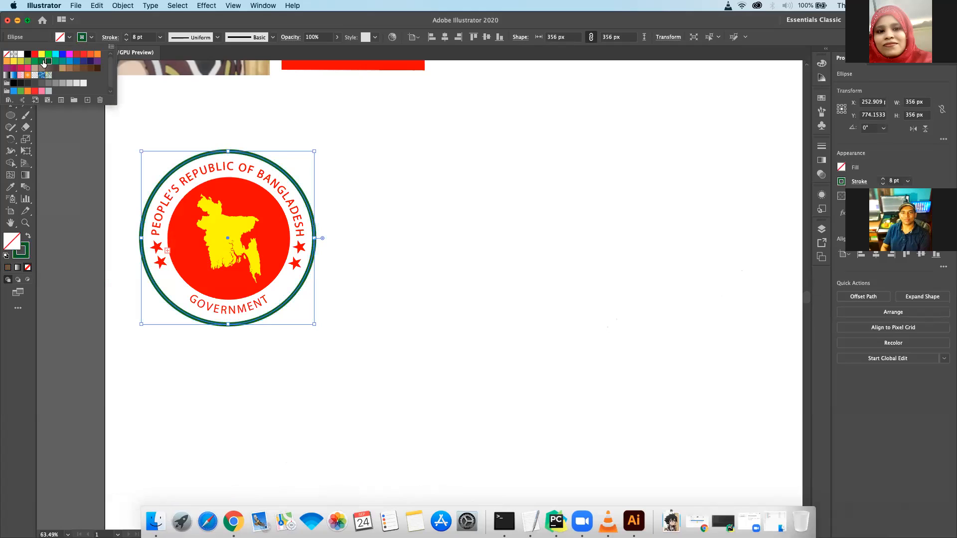
click(40, 63)
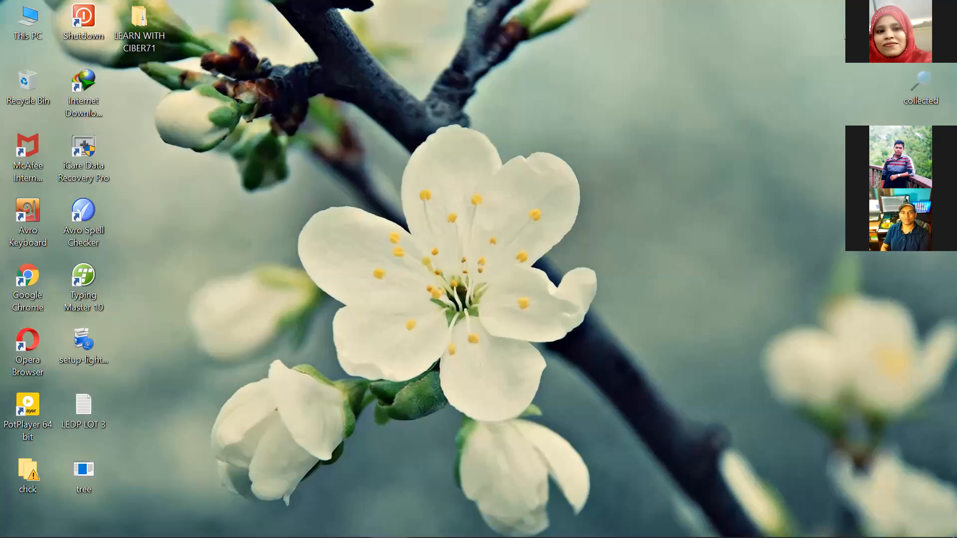
Step: Switch to Illustrator and examine the shirt vectors, the government seal and the HOME WORK lettering in shirts vector.ai
click(353, 525)
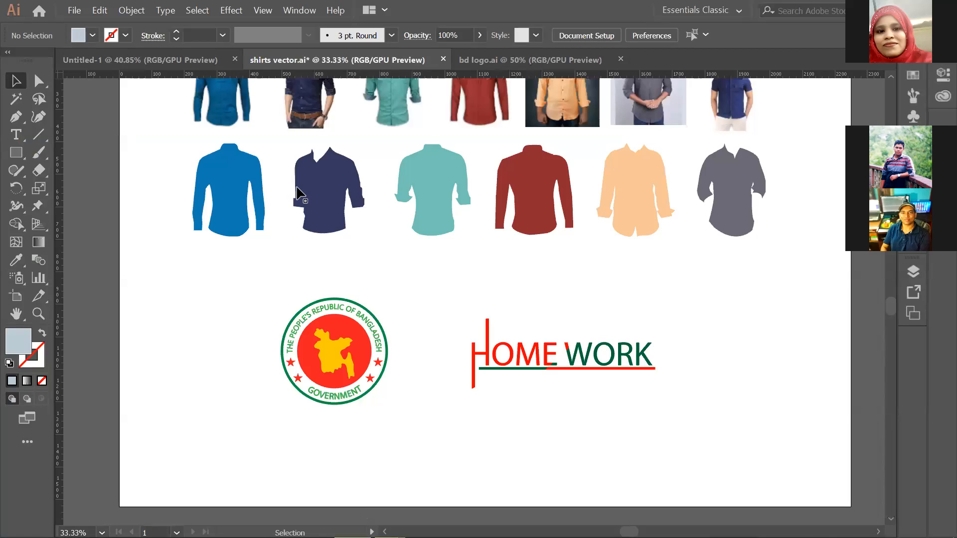
scroll(499, 229, up, 2)
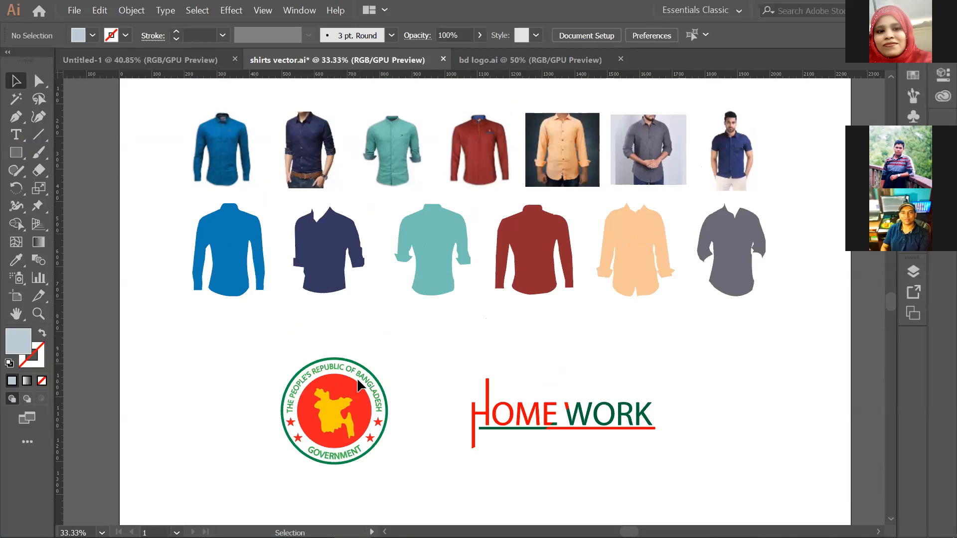
scroll(307, 394, down, 1)
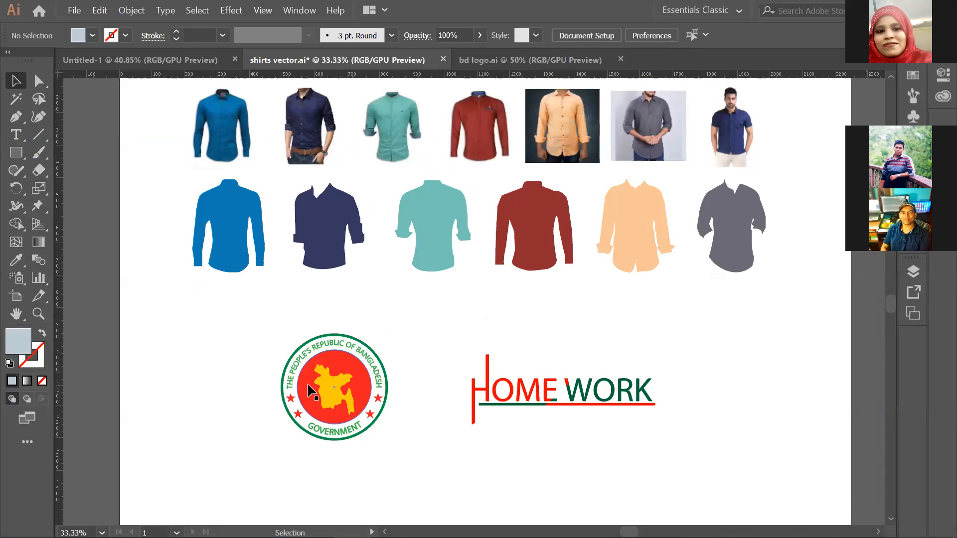
scroll(342, 375, down, 2)
scroll(602, 324, up, 2)
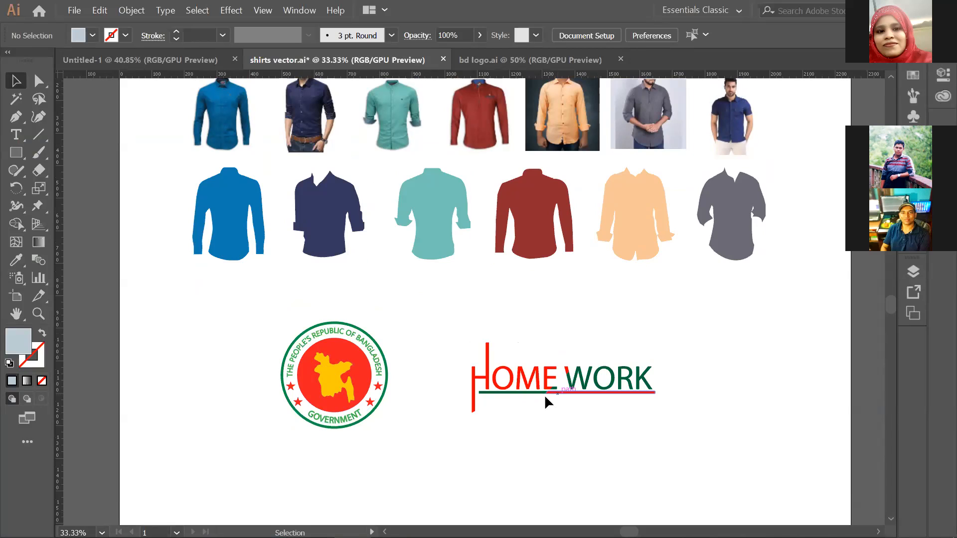
click(37, 315)
click(267, 364)
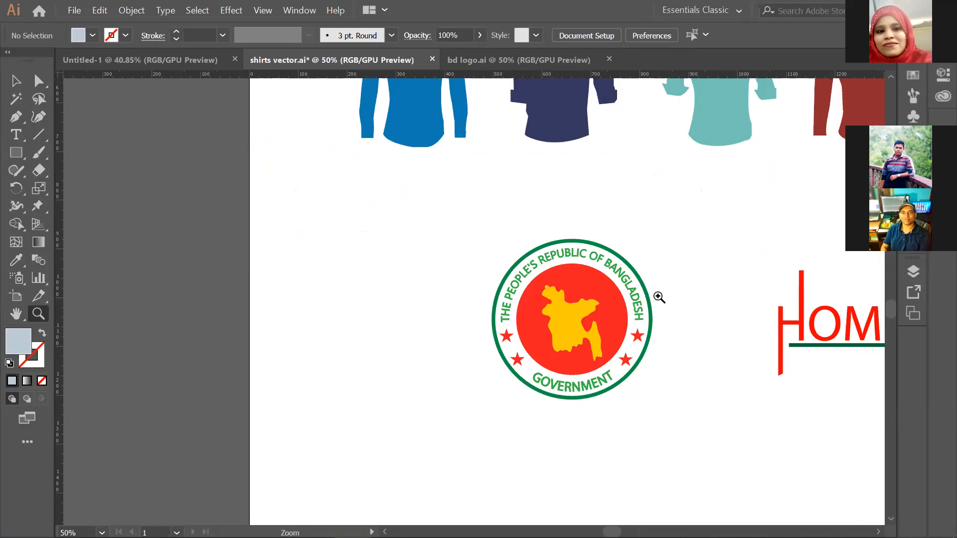
drag(598, 315, 323, 331)
drag(558, 359, 444, 333)
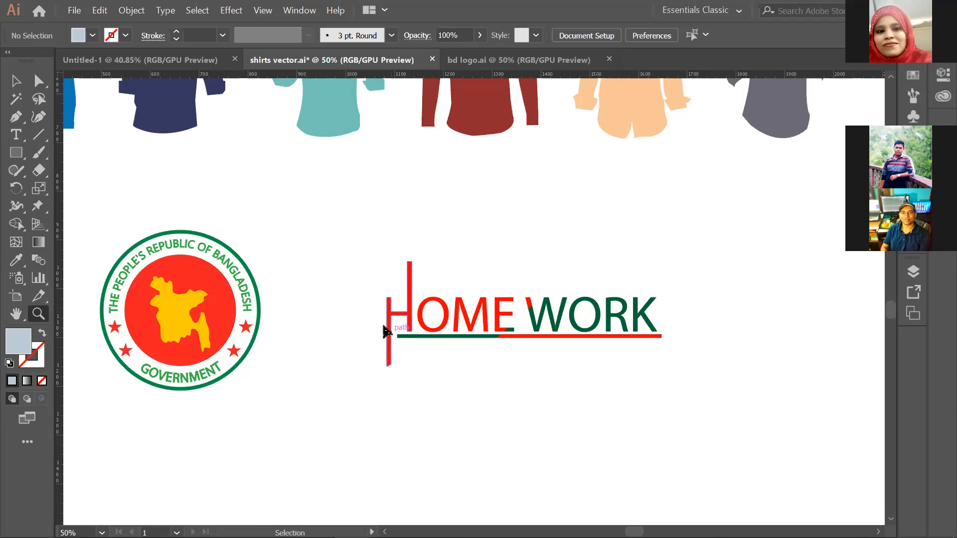
key(ctrl+minus)
key(ctrl+minus)
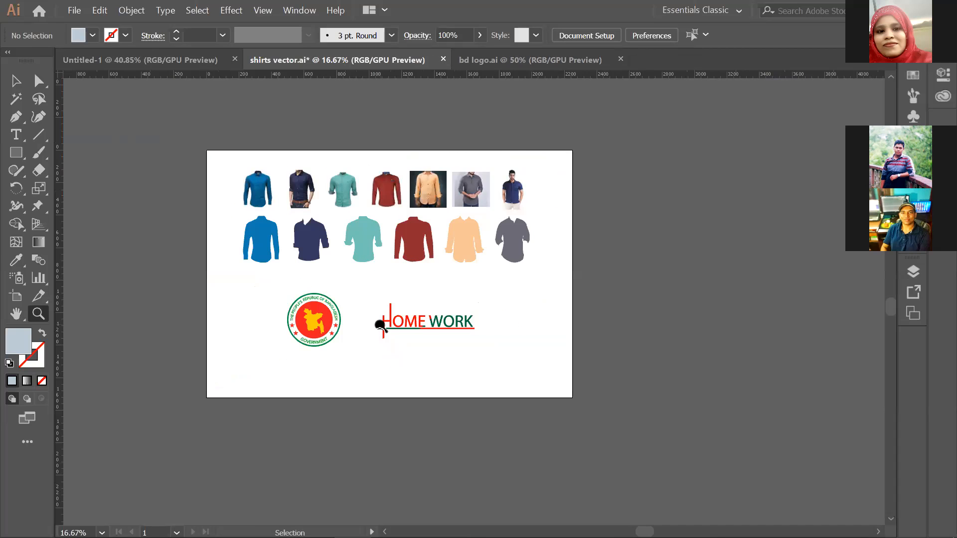
key(ctrl+plus)
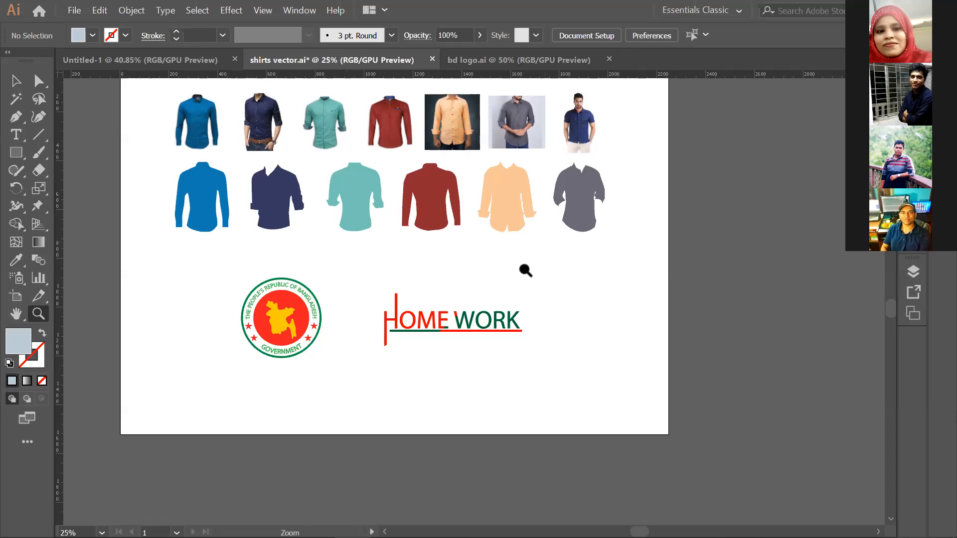
scroll(519, 273, up, 1)
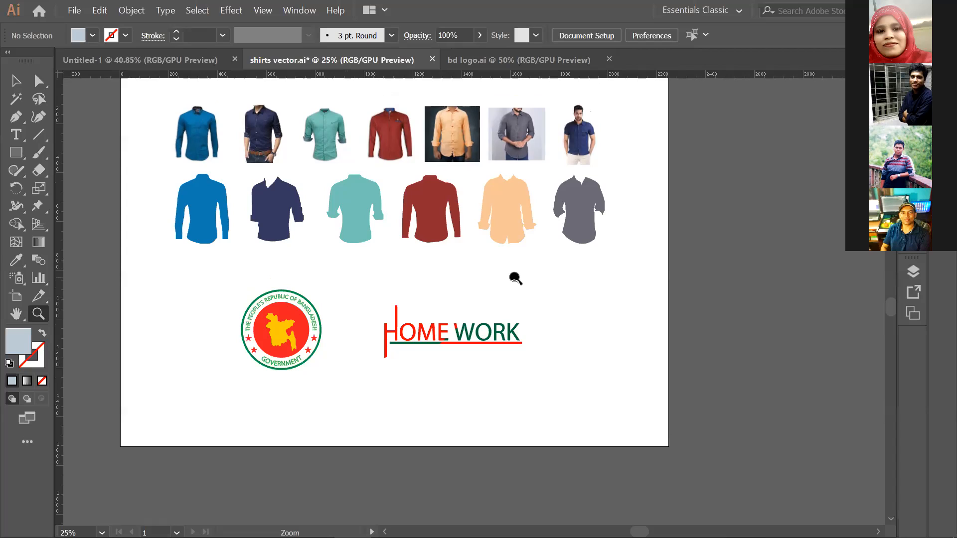
scroll(514, 278, up, 1)
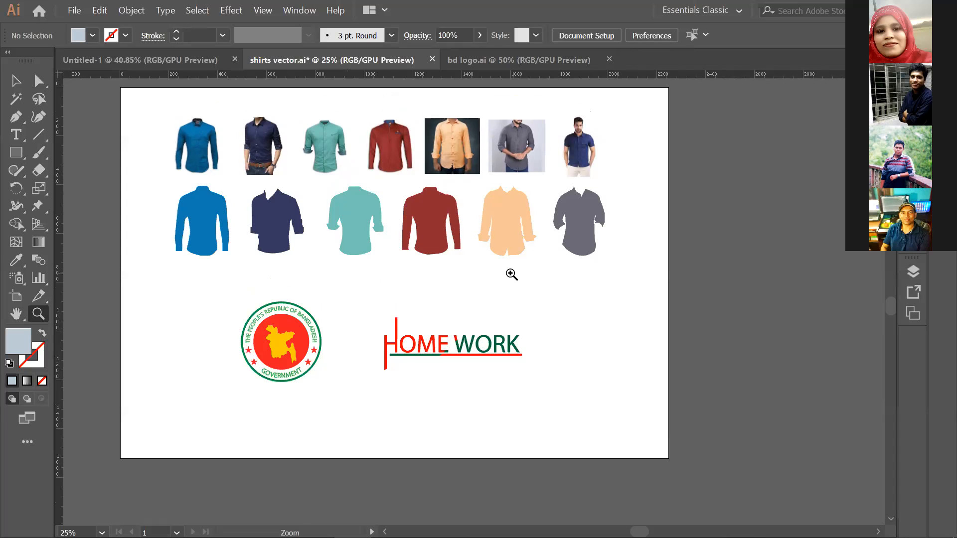
Step: Enlarge the whole government seal group proportionally about its centre and deselect it
click(18, 81)
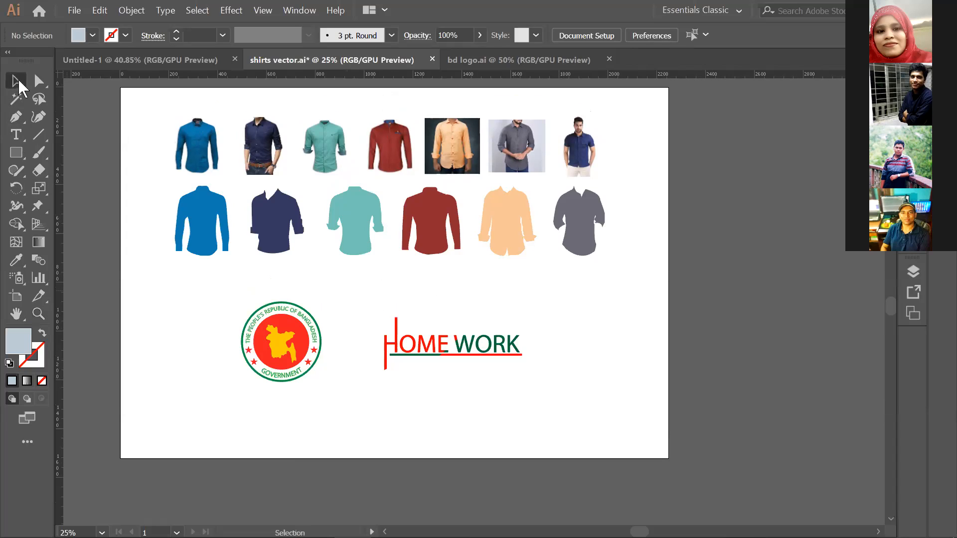
drag(239, 320, 323, 402)
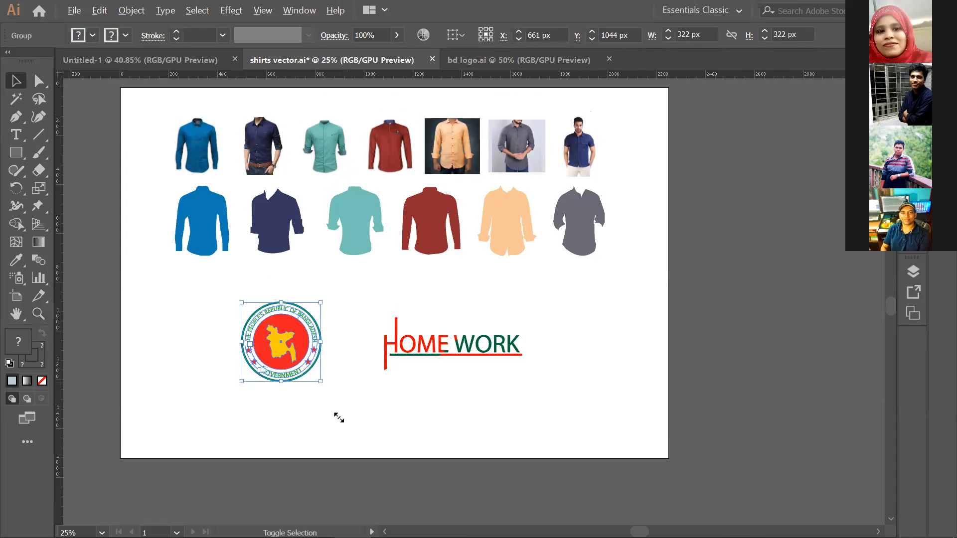
drag(321, 381, 394, 403)
click(319, 410)
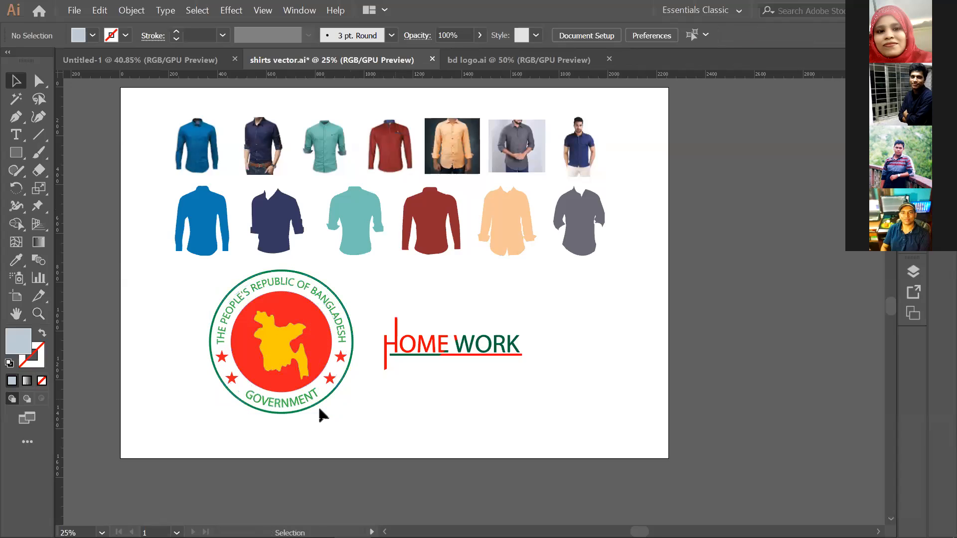
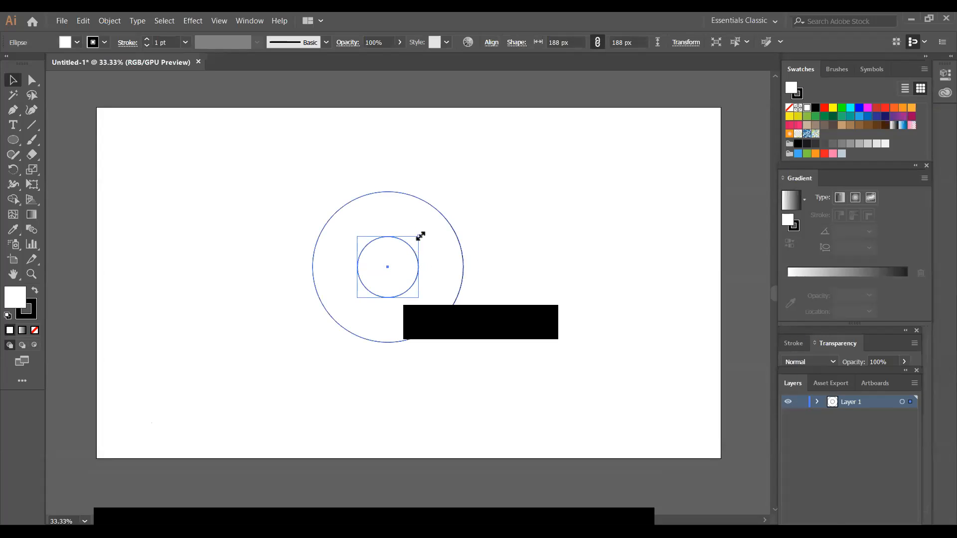
Step: Scale the duplicate inner circle about its centre to about 252 px in diameter and remove its fill
drag(420, 236, 431, 227)
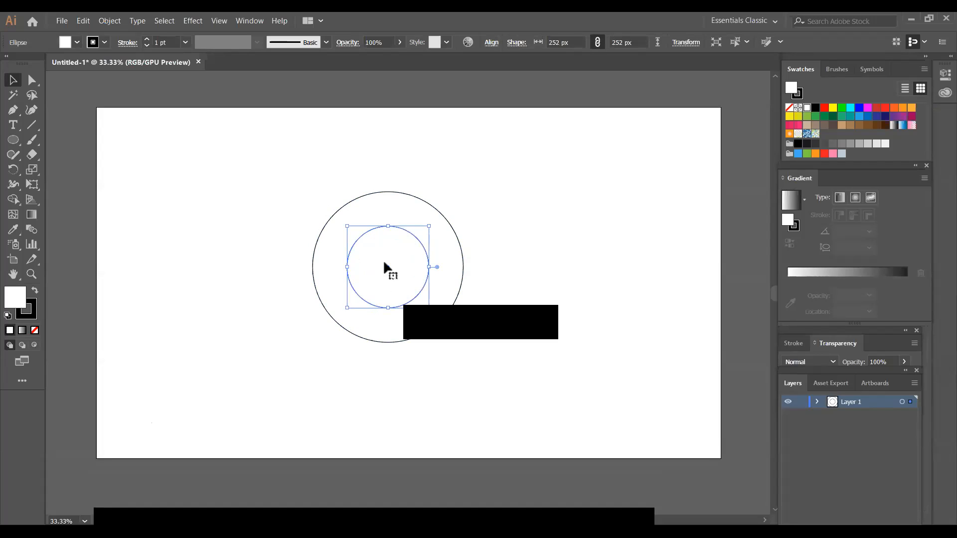
click(77, 43)
click(8, 63)
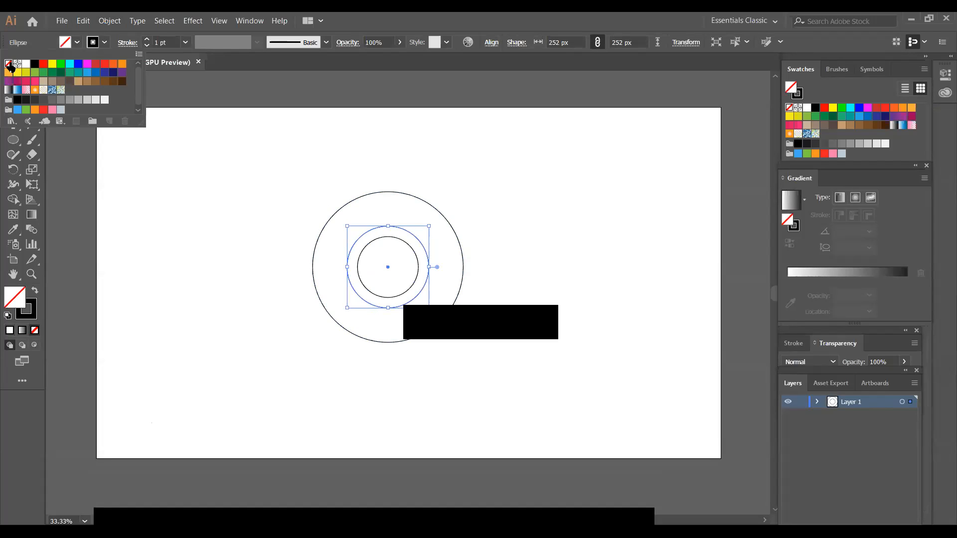
click(491, 257)
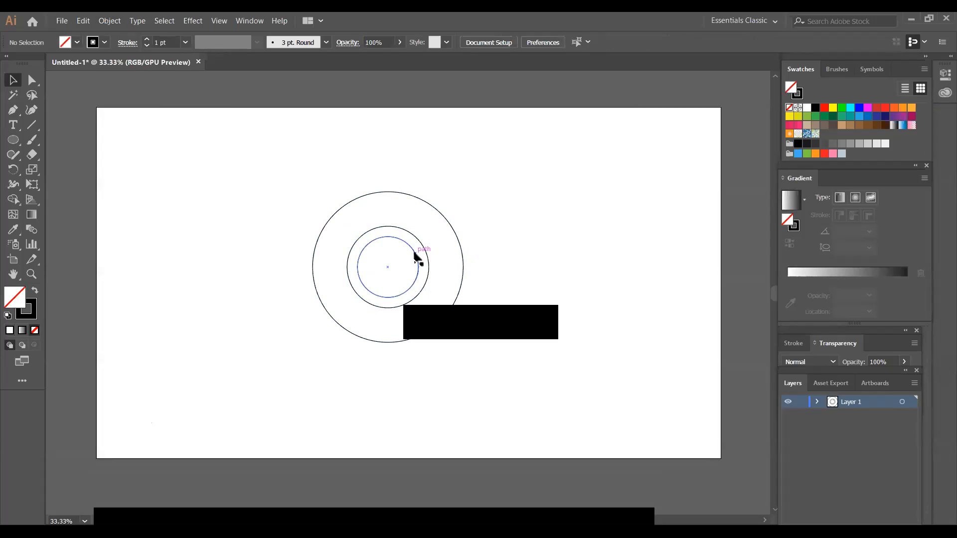
Step: Draw a nearly horizontal line with the Pen tool, about 168 px long, from the top of the middle circle to the outer circle
click(16, 113)
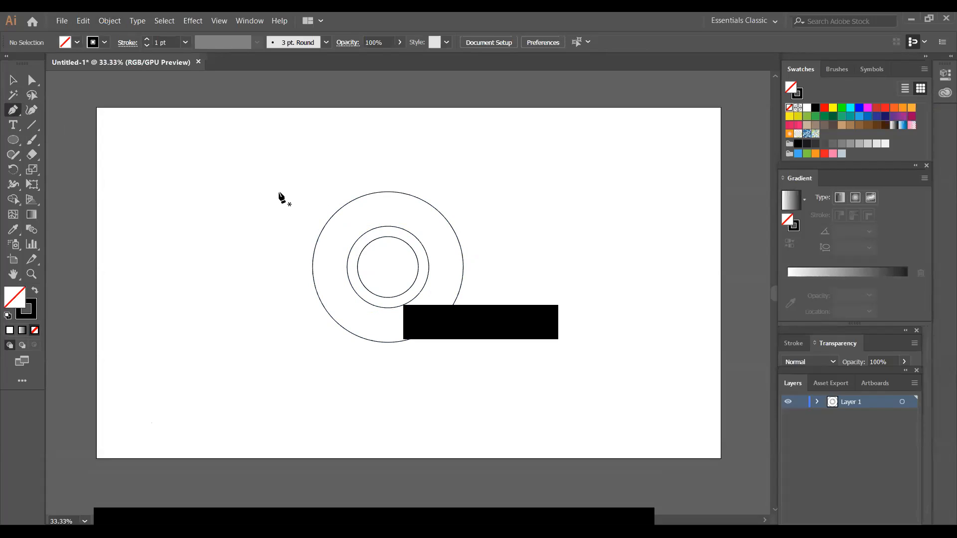
click(400, 227)
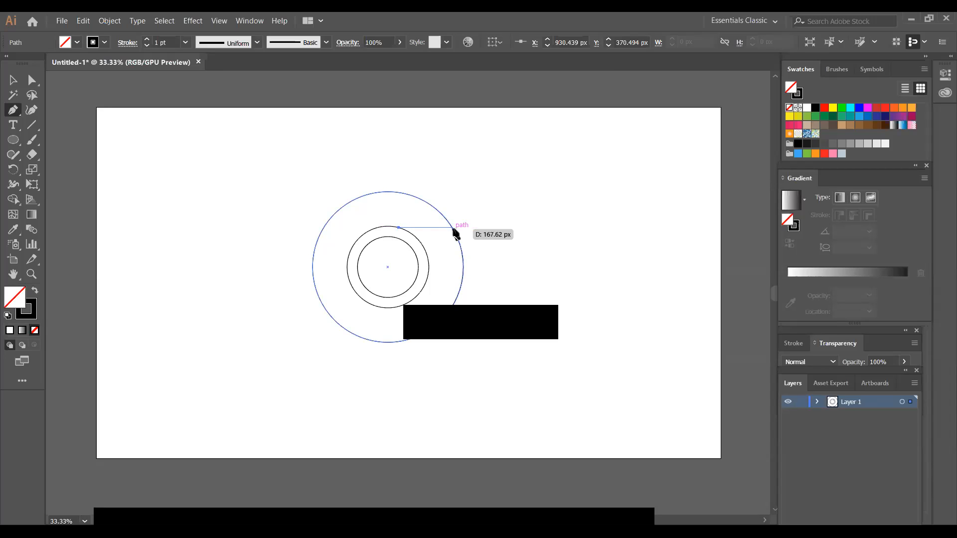
click(453, 229)
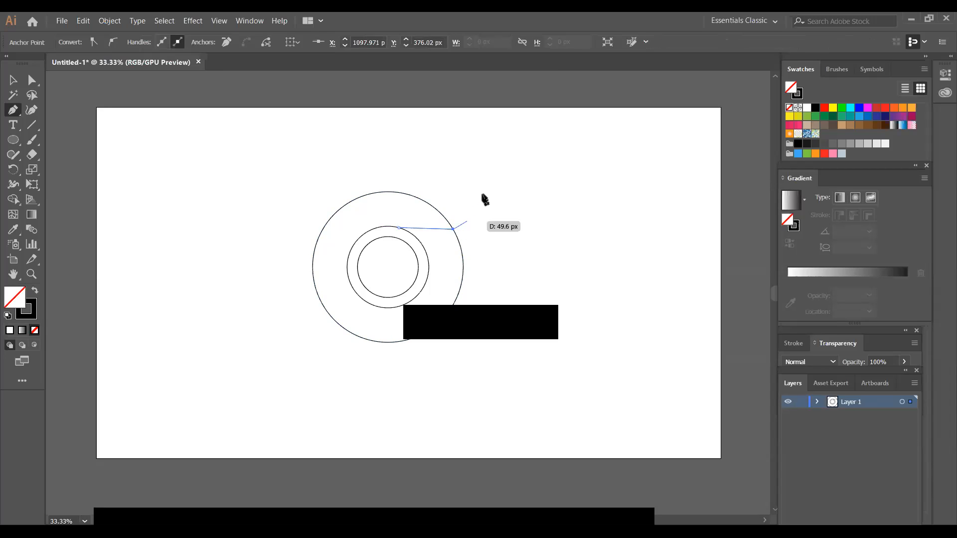
click(14, 79)
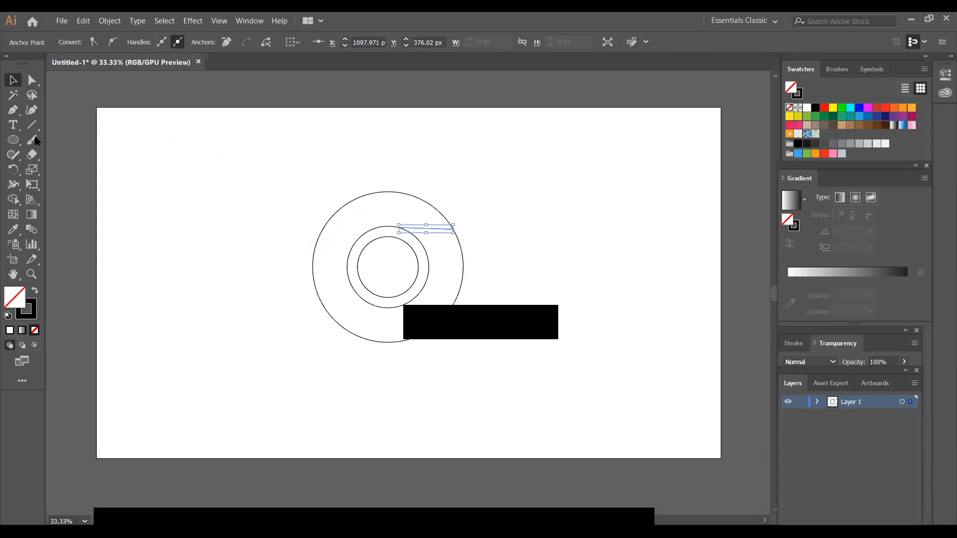
Step: Make a copy of the line's selected end point rotated 120° about the circles' centre, with the rotation preview enabled
click(12, 172)
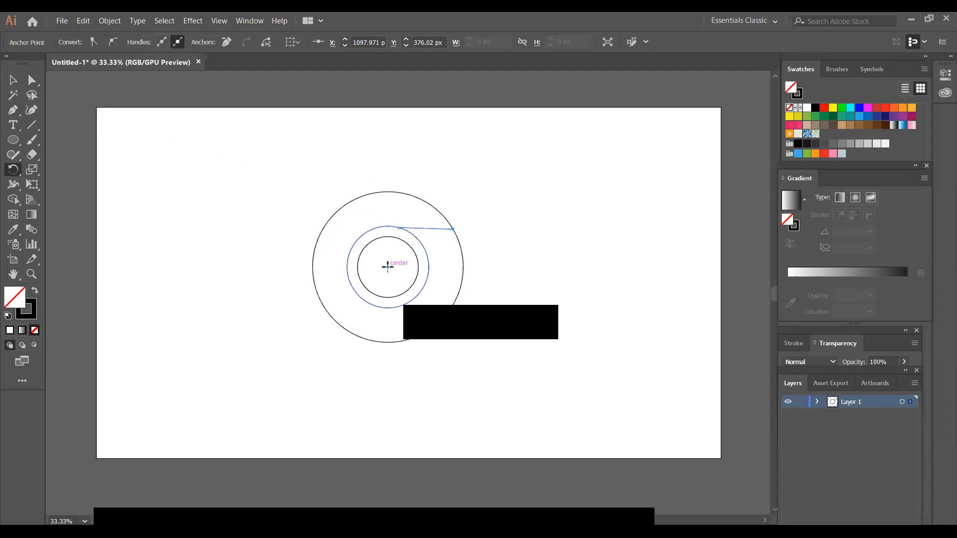
alt+click(387, 266)
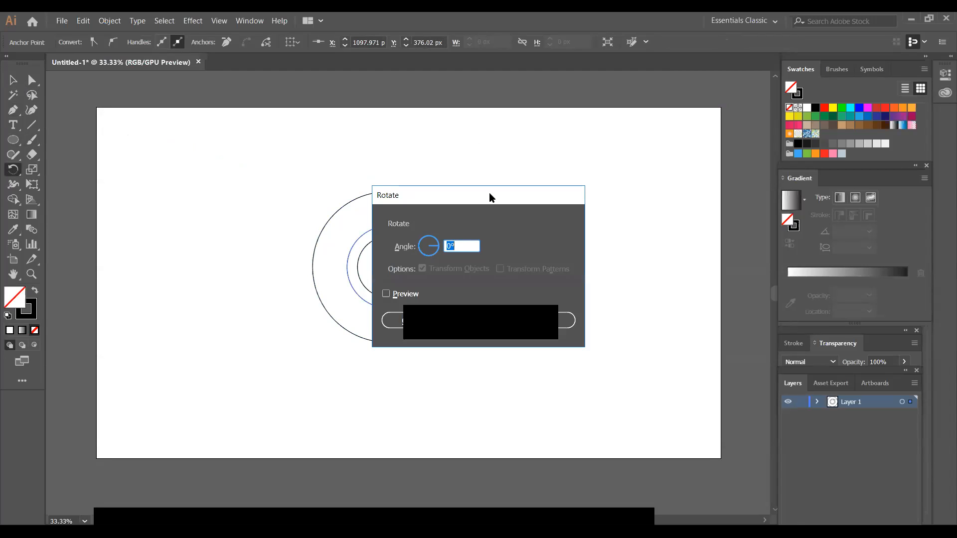
drag(490, 194, 624, 139)
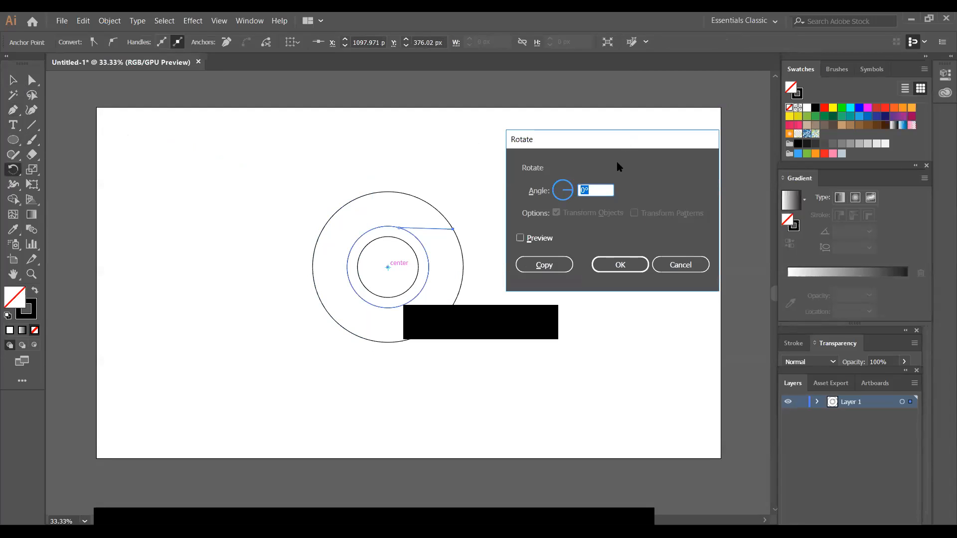
click(586, 190)
key(BackSpace)
key(BackSpace)
text(120)
click(520, 239)
click(545, 265)
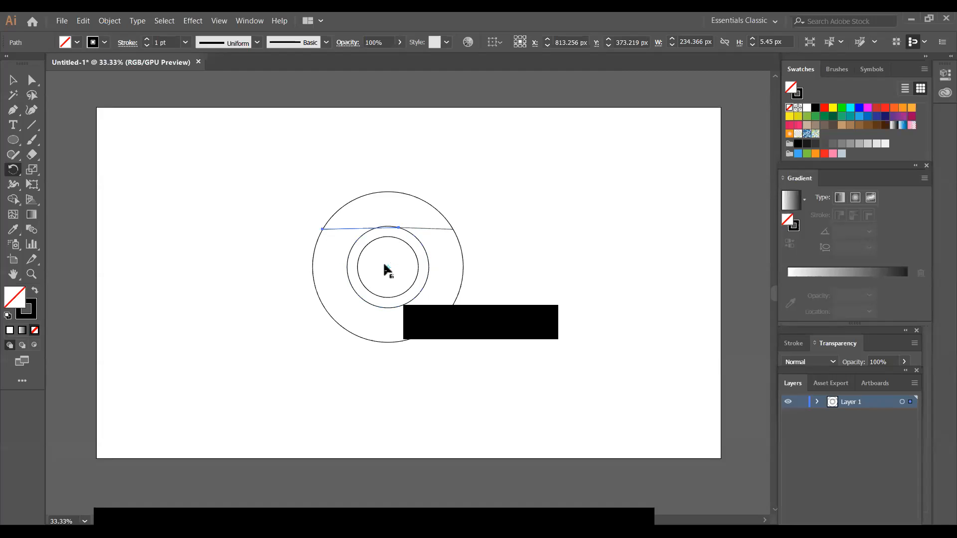
Step: Undo the 120° rotated copy and make a copy of the line rotated 360° about the circles' centre
key(ctrl+z)
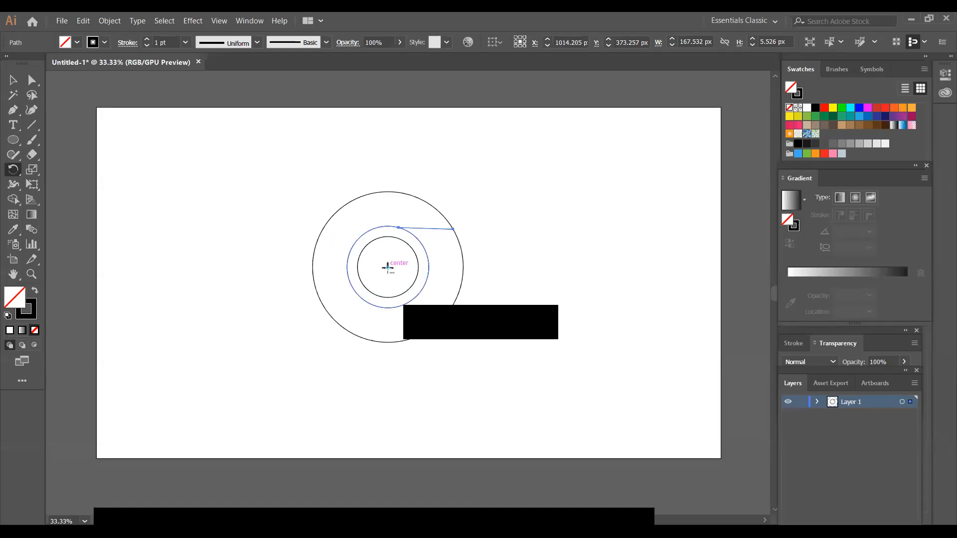
alt+click(388, 268)
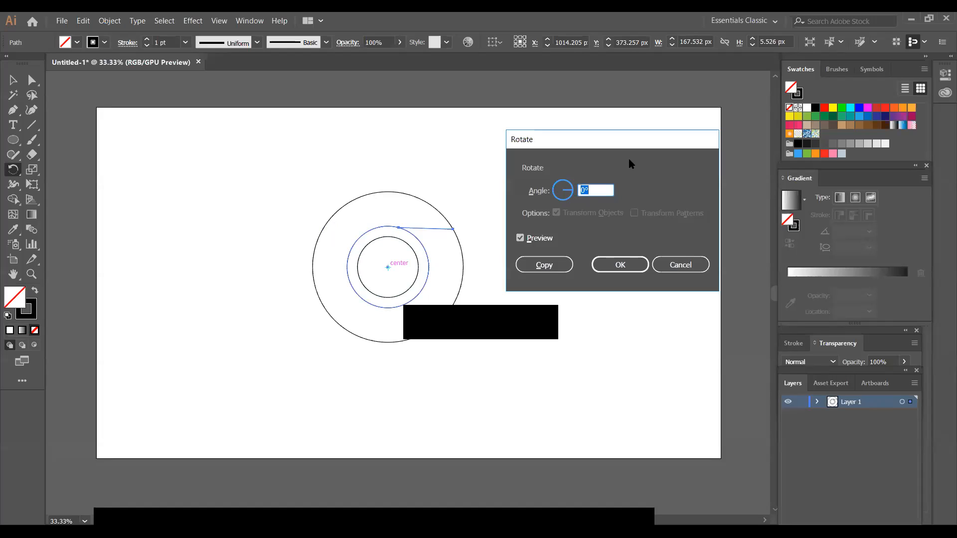
click(588, 190)
key(BackSpace)
key(BackSpace)
text(360)
click(520, 238)
click(520, 239)
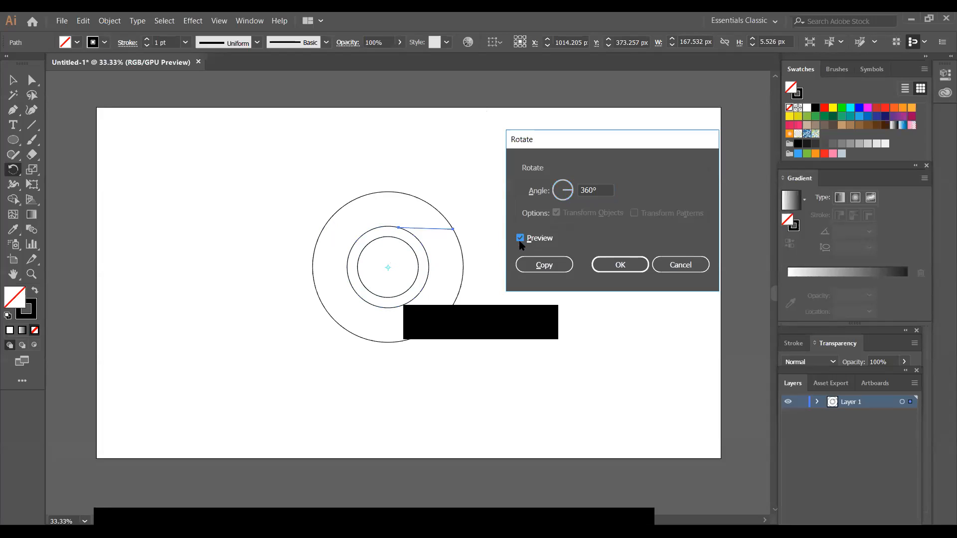
click(543, 264)
key(ctrl)
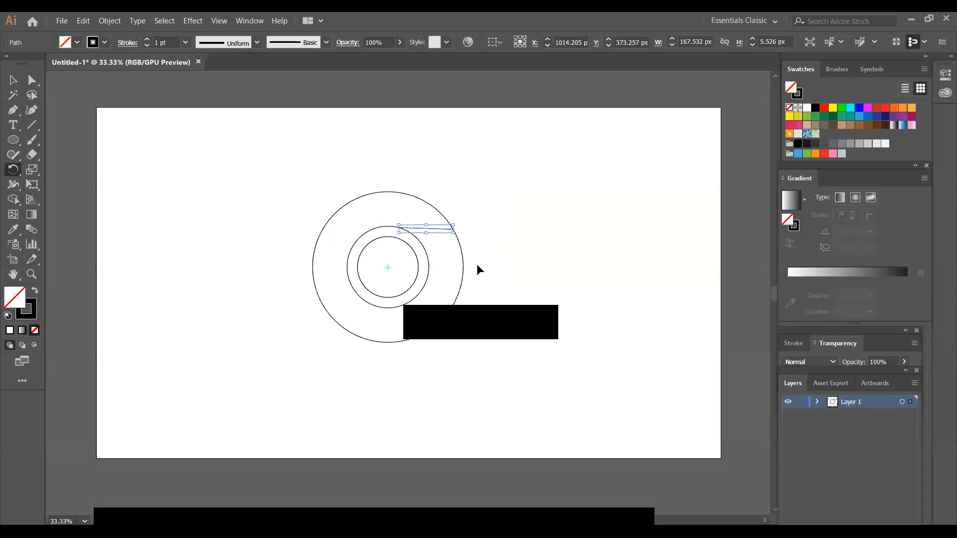
Step: Delete the nearly horizontal line and all its overlapping copies between the middle and outer circles
click(13, 80)
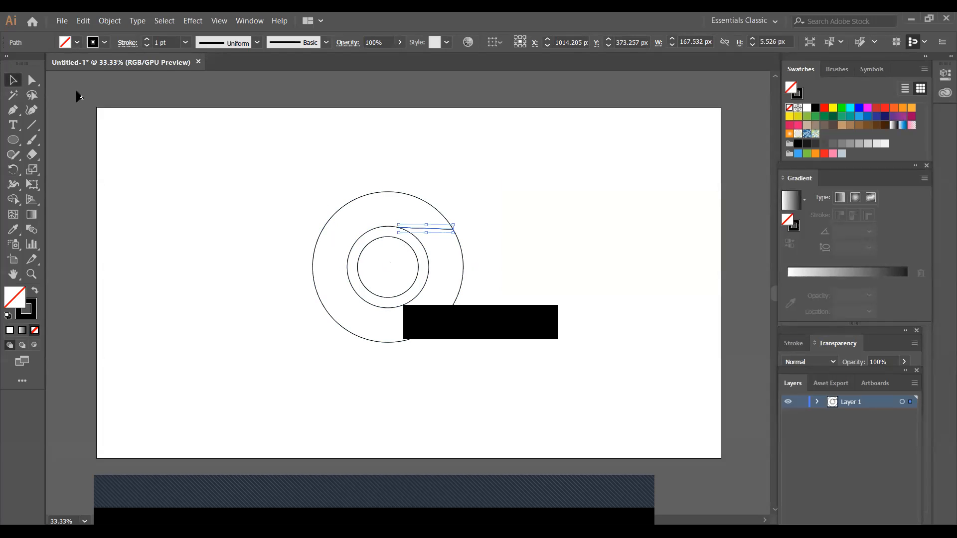
click(436, 227)
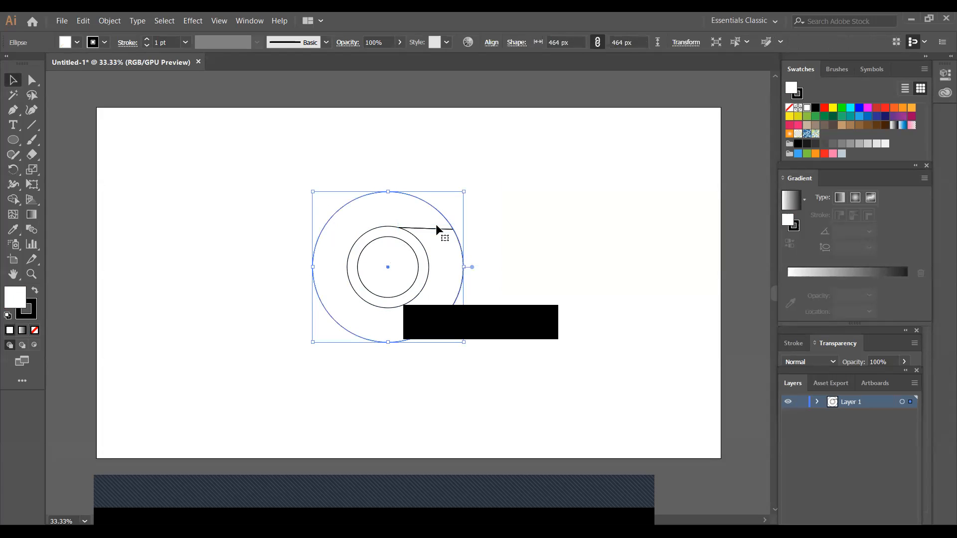
key(ctrl+shift+a)
click(431, 228)
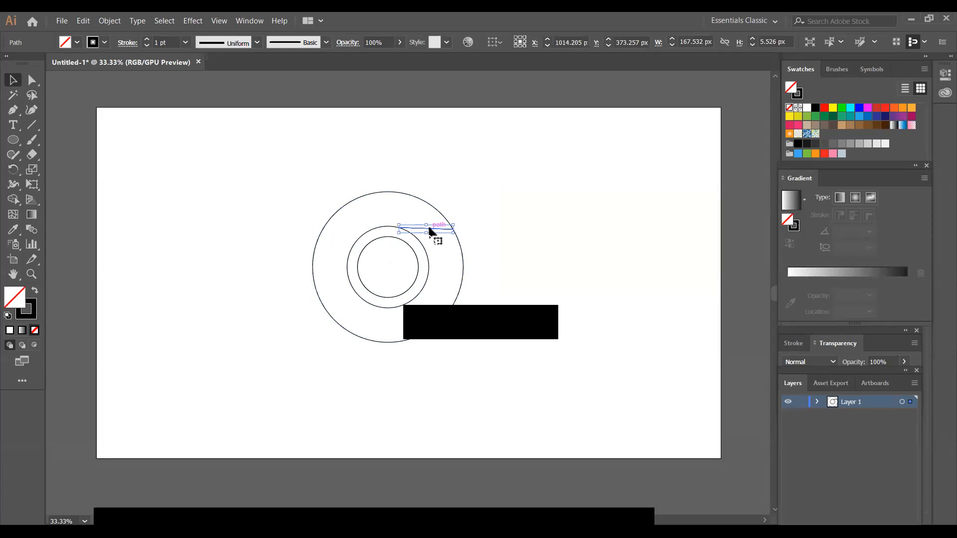
key(ctrl+shift+a)
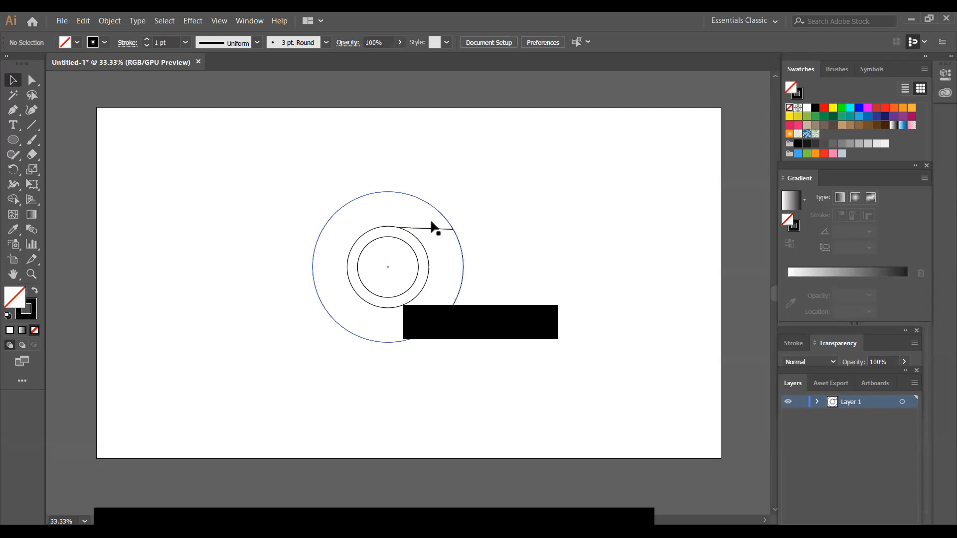
click(432, 224)
click(603, 234)
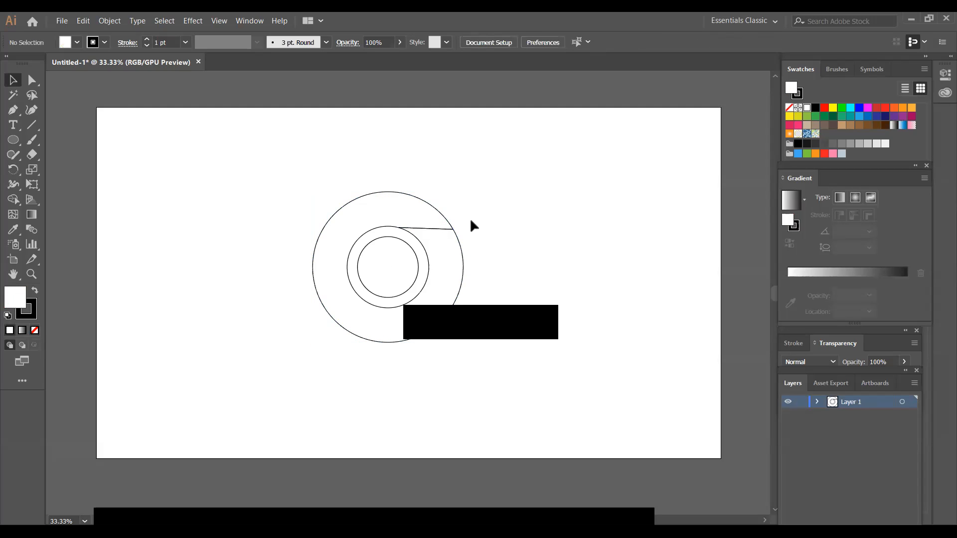
click(431, 229)
key(ctrl+shift+a)
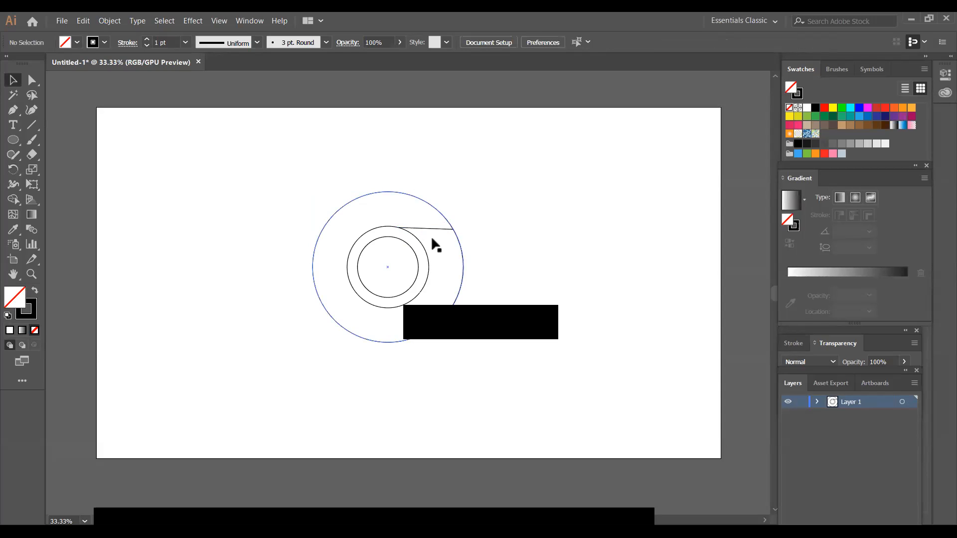
click(431, 230)
key(ctrl+shift+a)
click(423, 228)
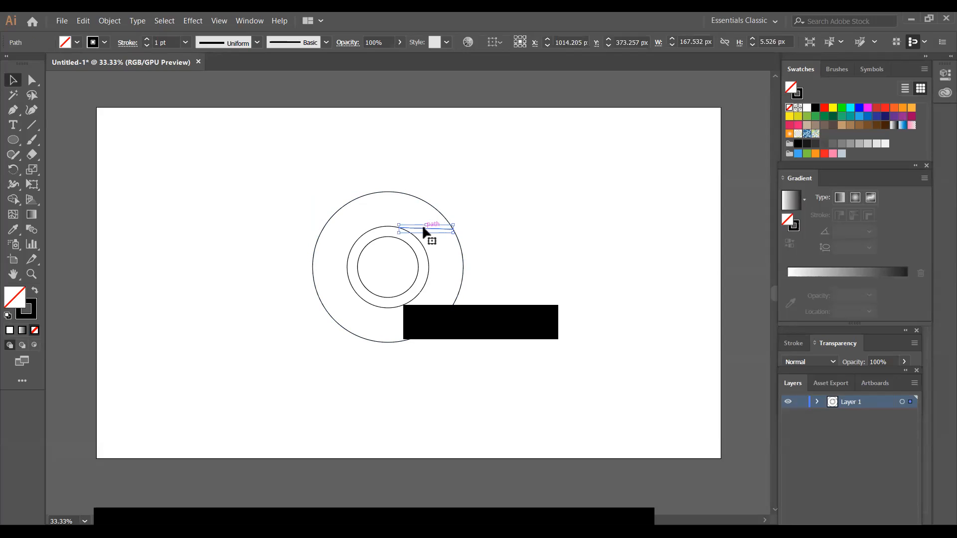
key(ctrl+shift+a)
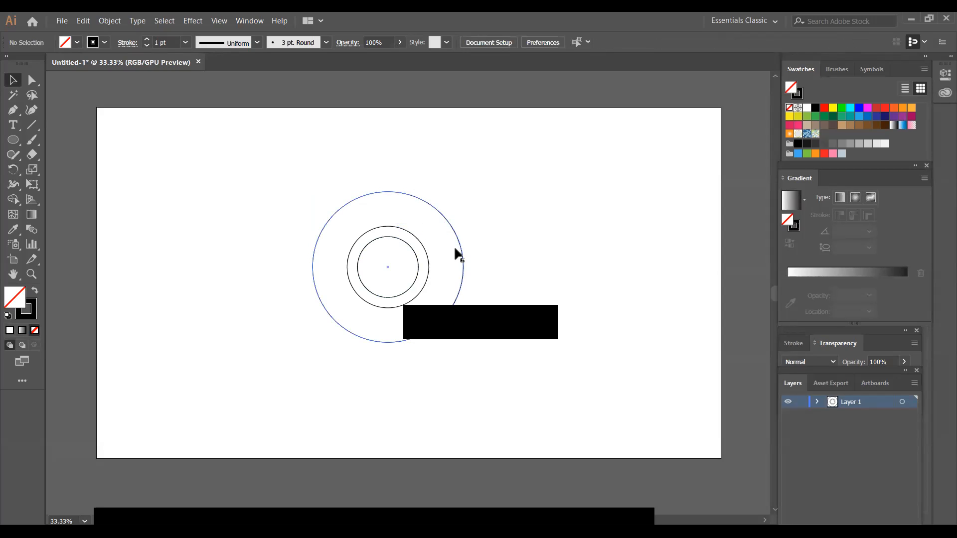
Step: Scale the outer circle down slightly about its centre and deselect it
click(462, 259)
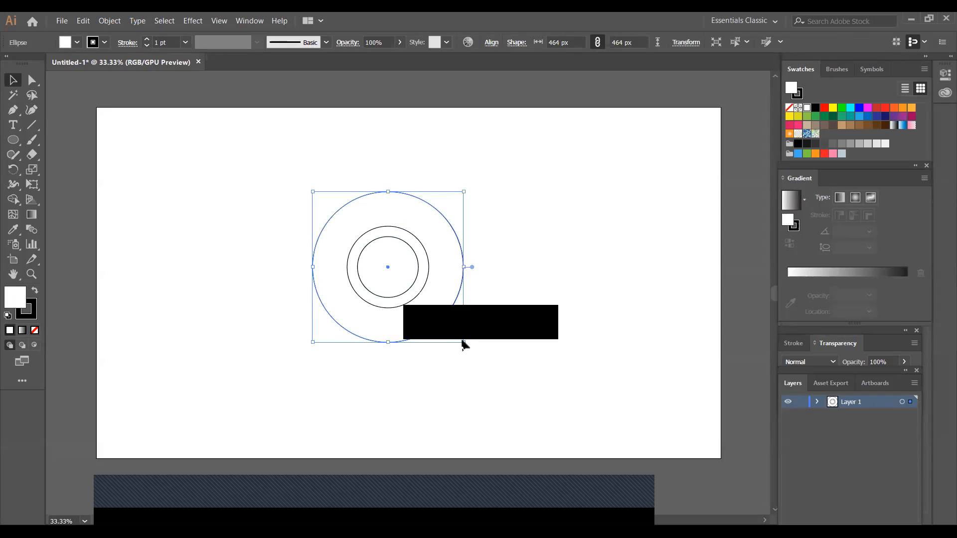
drag(464, 344, 459, 338)
click(511, 319)
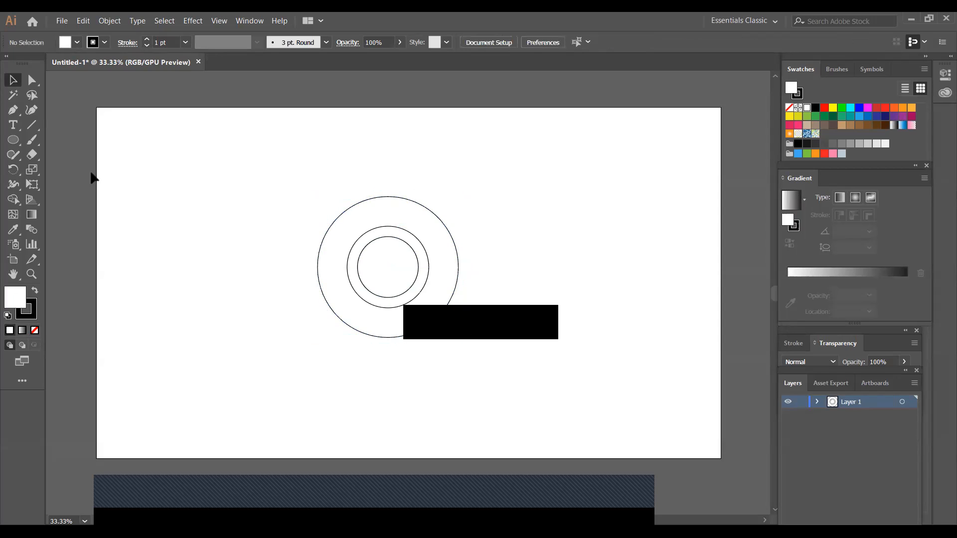
Step: Move the three concentric circles together to the upper-left area of the artboard and deselect them
click(28, 131)
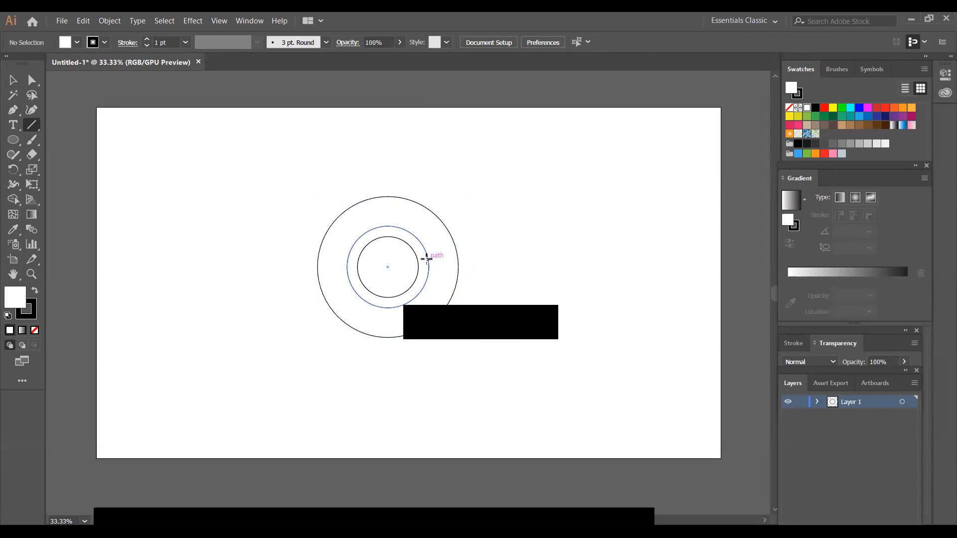
click(13, 79)
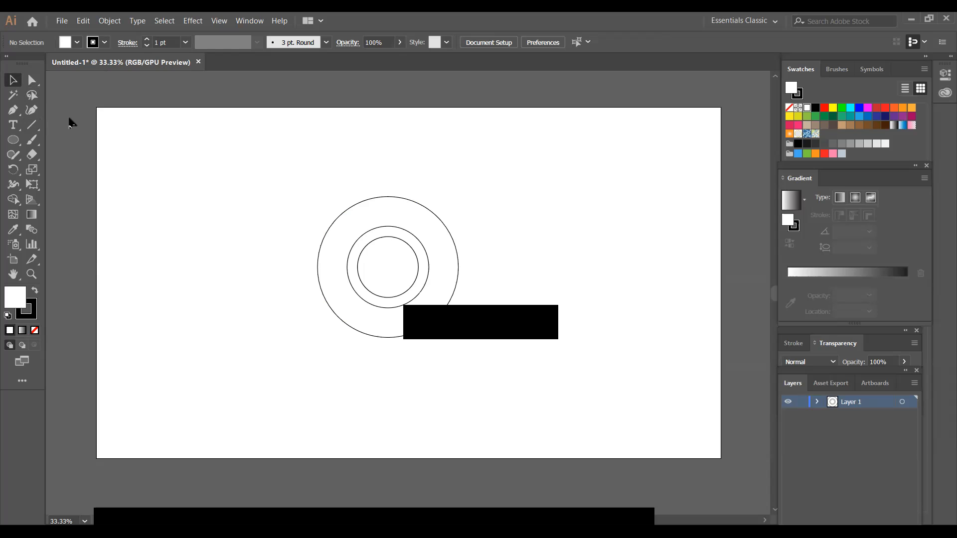
drag(231, 172, 469, 347)
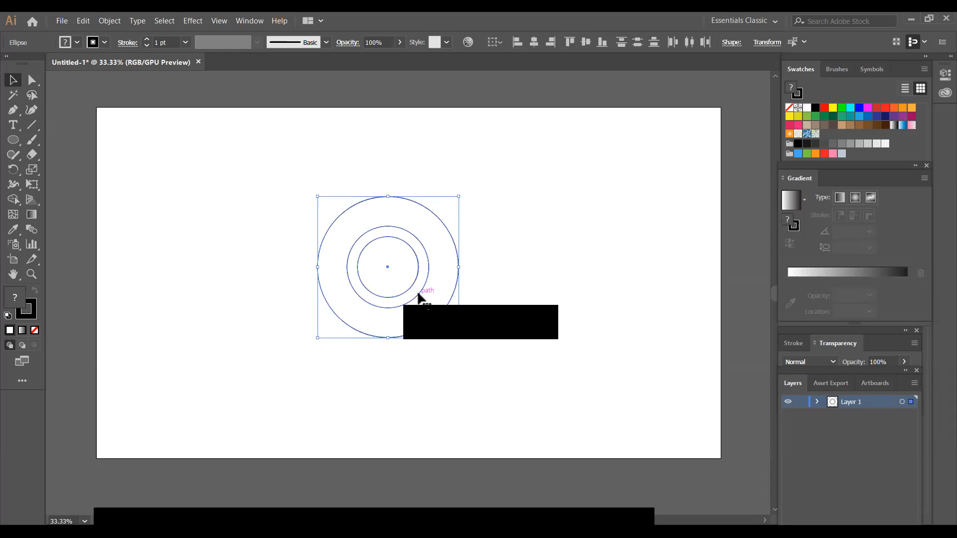
drag(419, 294, 271, 226)
click(358, 229)
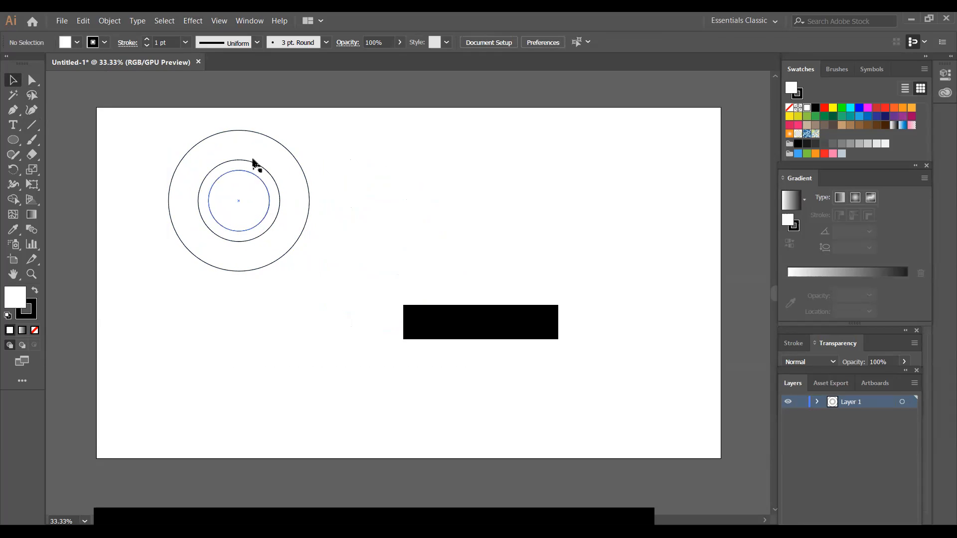
Step: Draw a diagonal line about 160 px long with the Pen tool, from the middle circle down to the outer circle's right side
click(32, 124)
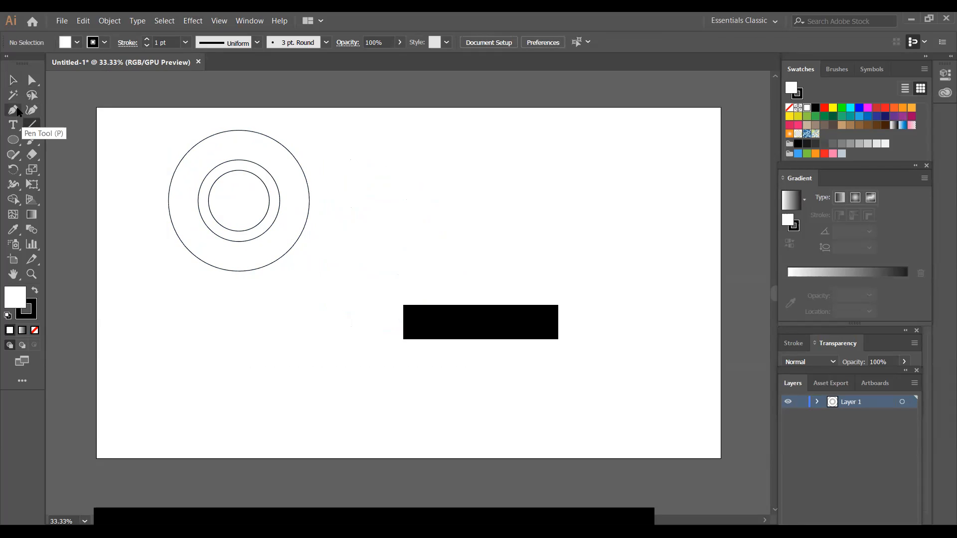
click(13, 110)
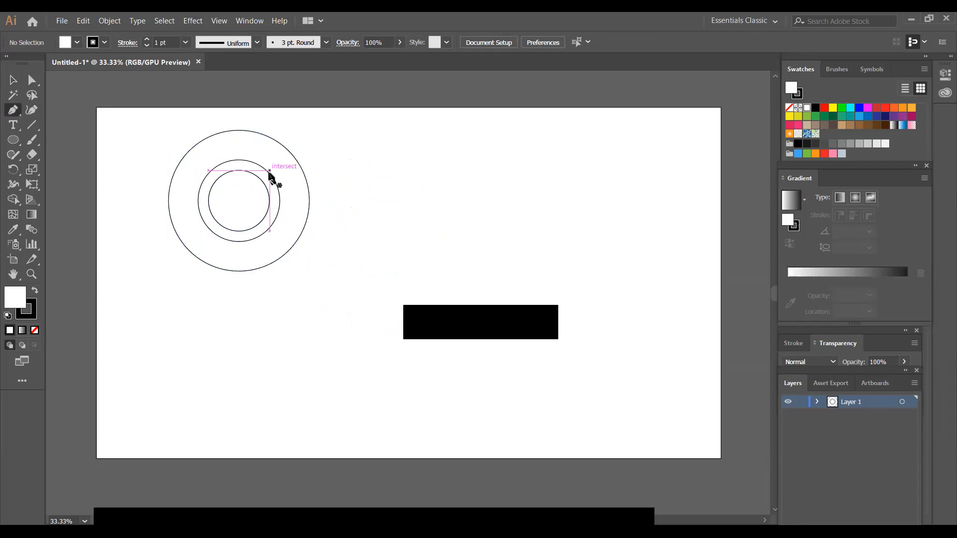
click(270, 173)
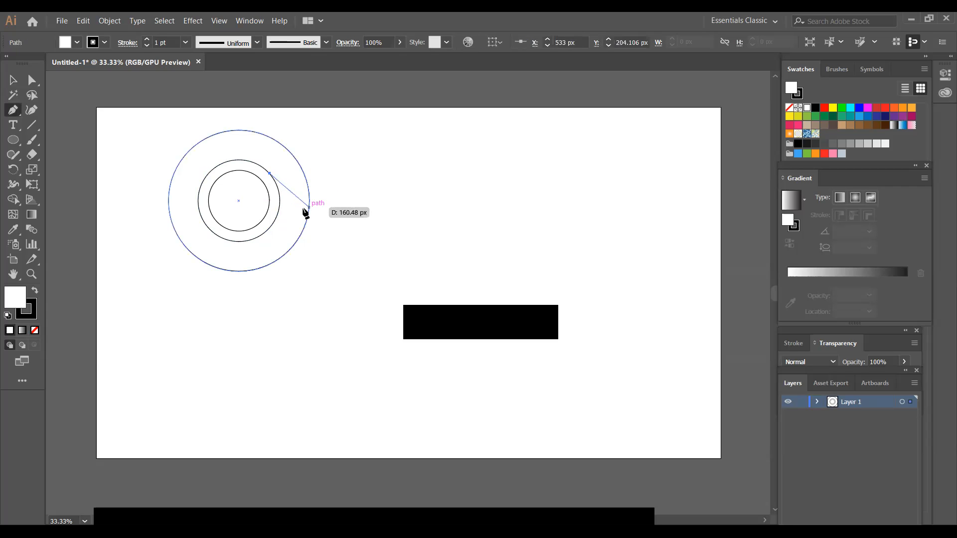
click(309, 206)
click(13, 80)
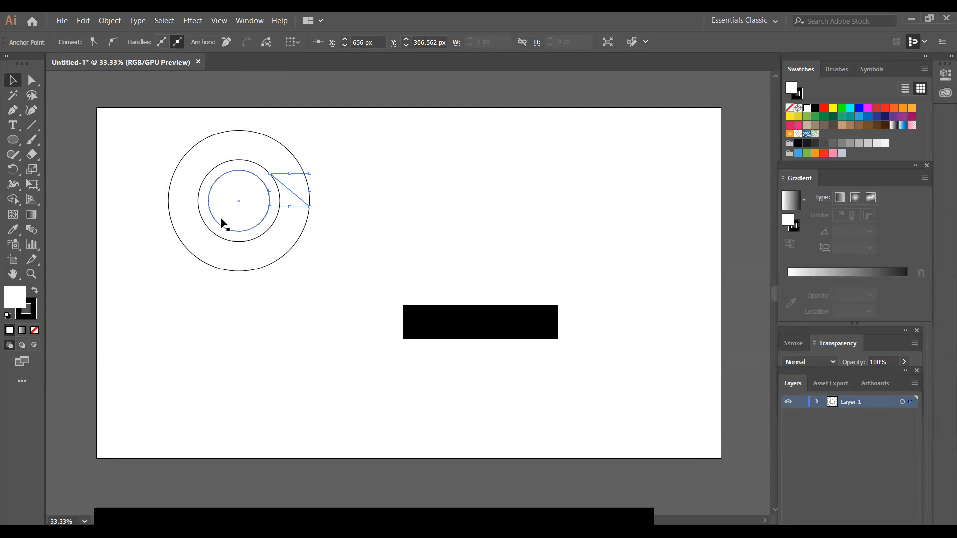
Step: Make a copy of the diagonal line rotated 120° with the Rotate transform, with the preview enabled
right_click(286, 188)
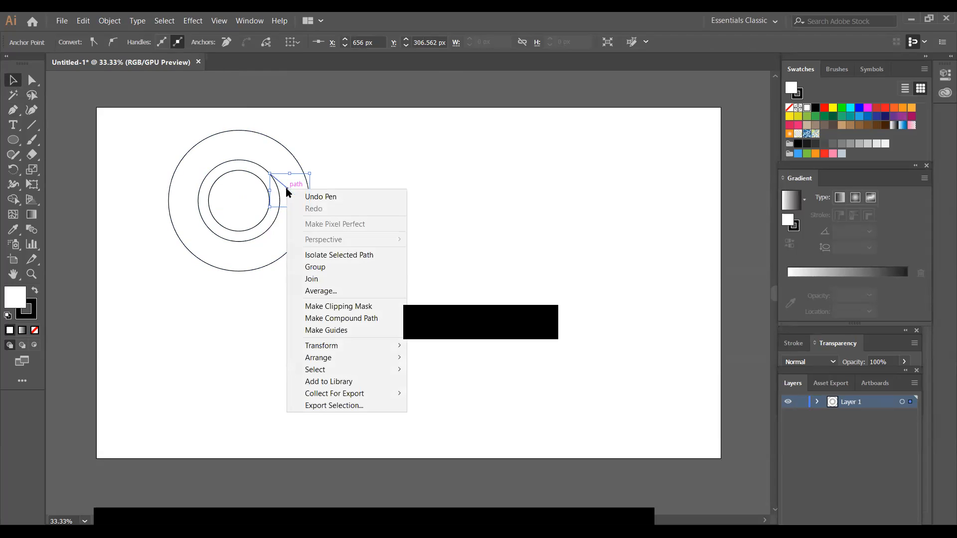
mouse_move(339, 349)
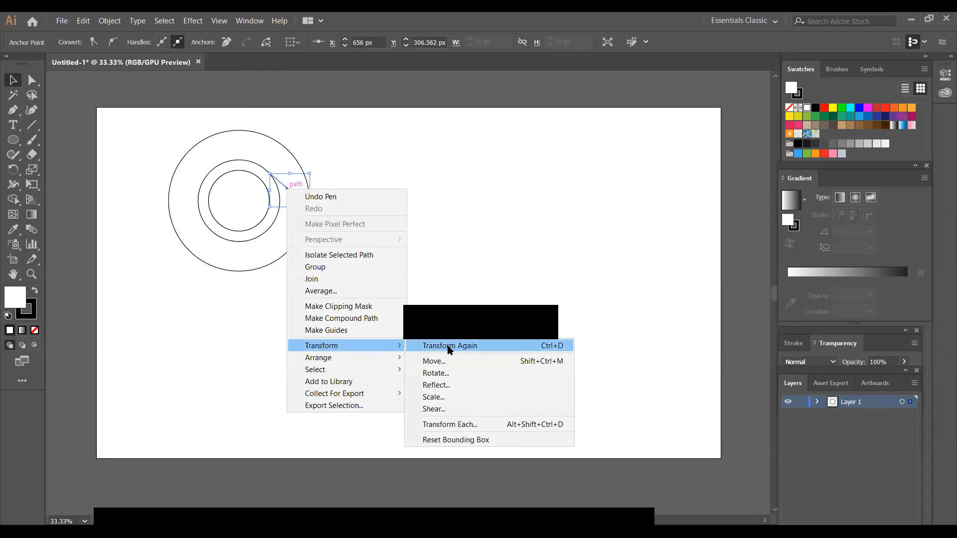
click(457, 377)
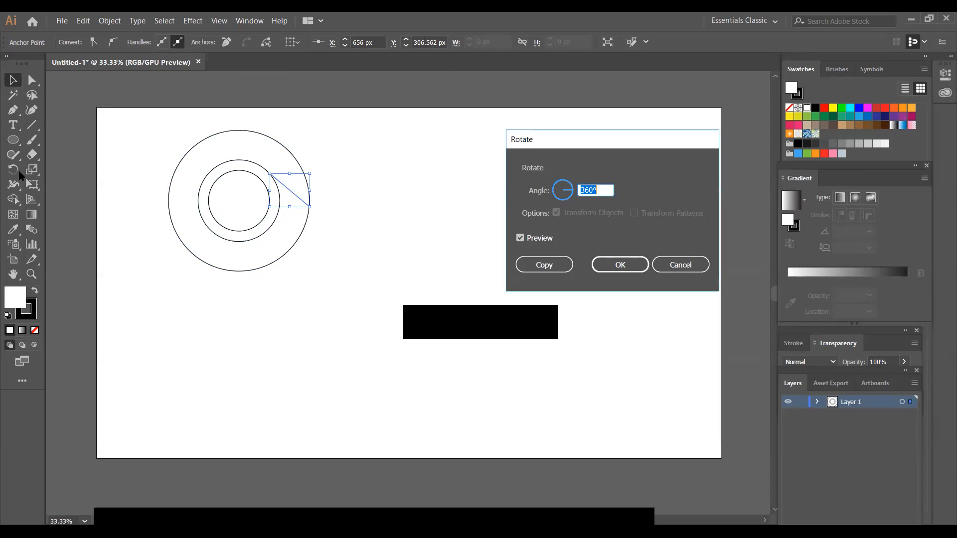
click(595, 189)
click(520, 239)
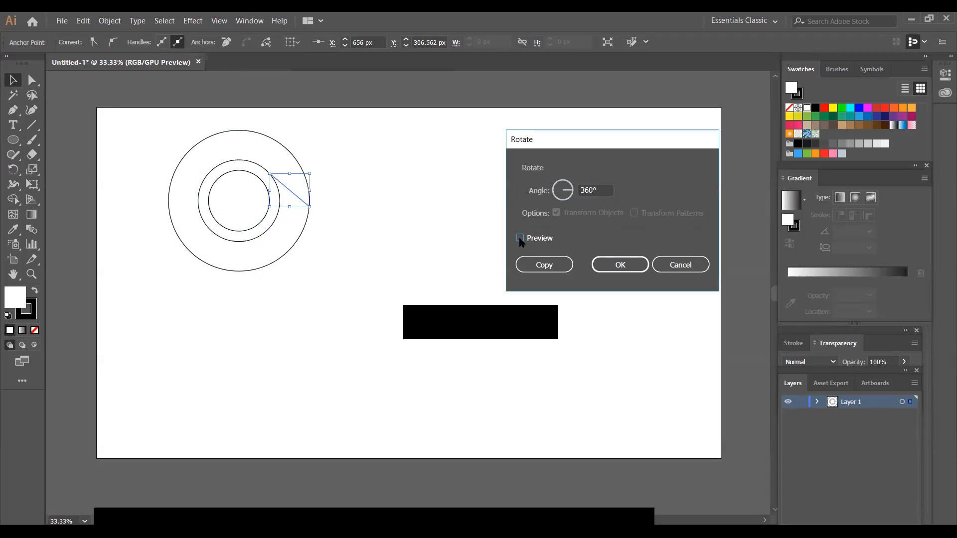
click(592, 190)
key(BackSpace)
key(BackSpace)
key(BackSpace)
text(120)
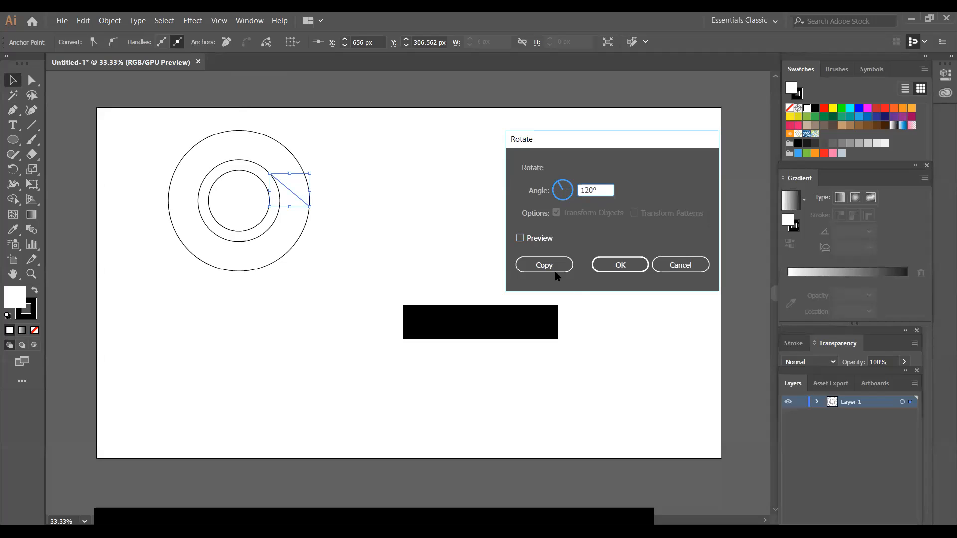
click(521, 238)
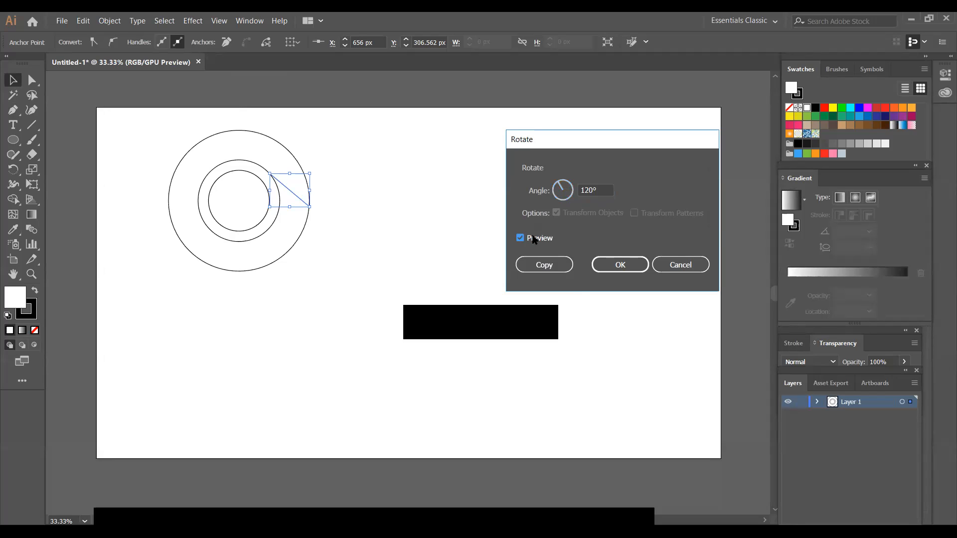
click(550, 265)
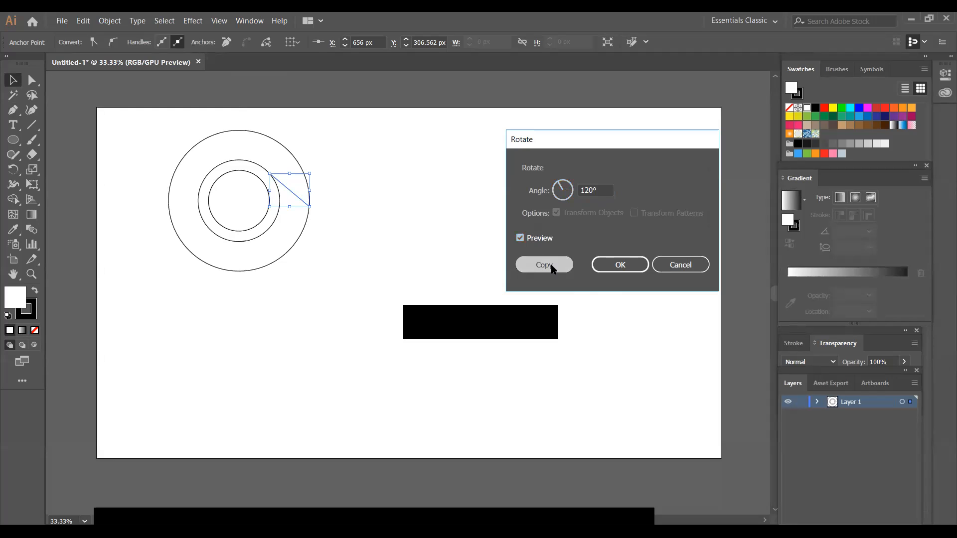
Step: Undo the rotated copy and delete the diagonal line between the middle and outer circles
key(ctrl+z)
click(291, 196)
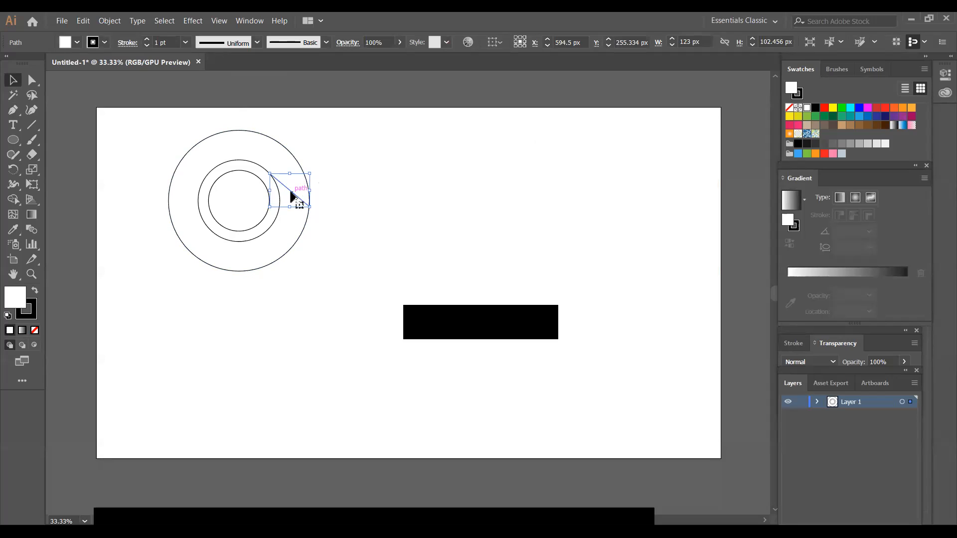
key(Delete)
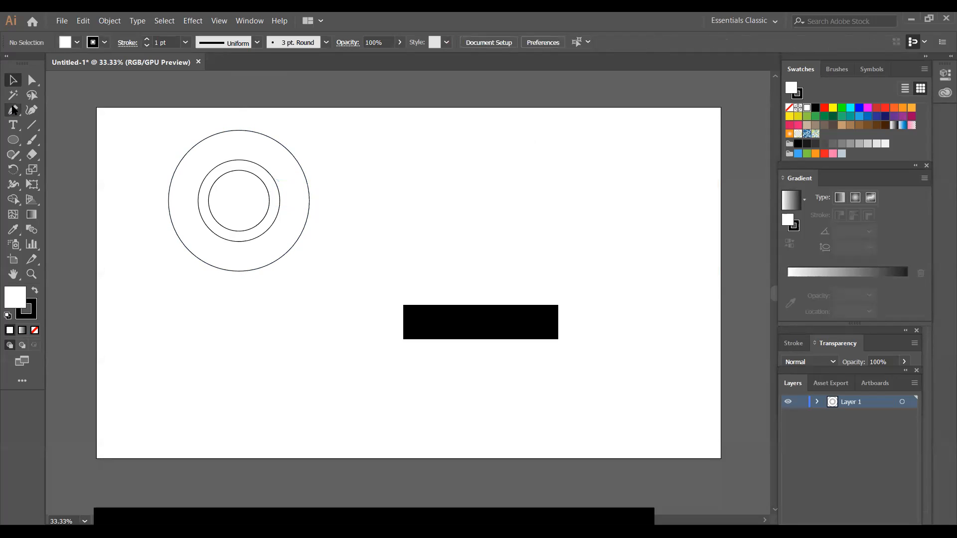
Step: Draw a diagonal line with the Line Segment tool across all three circles, extending beyond the outer circle at both ends
click(30, 125)
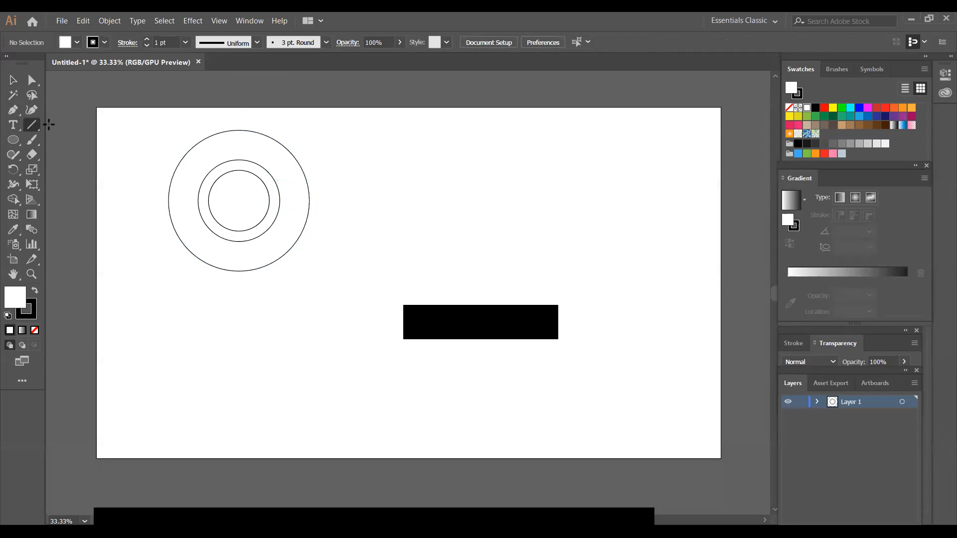
click(273, 178)
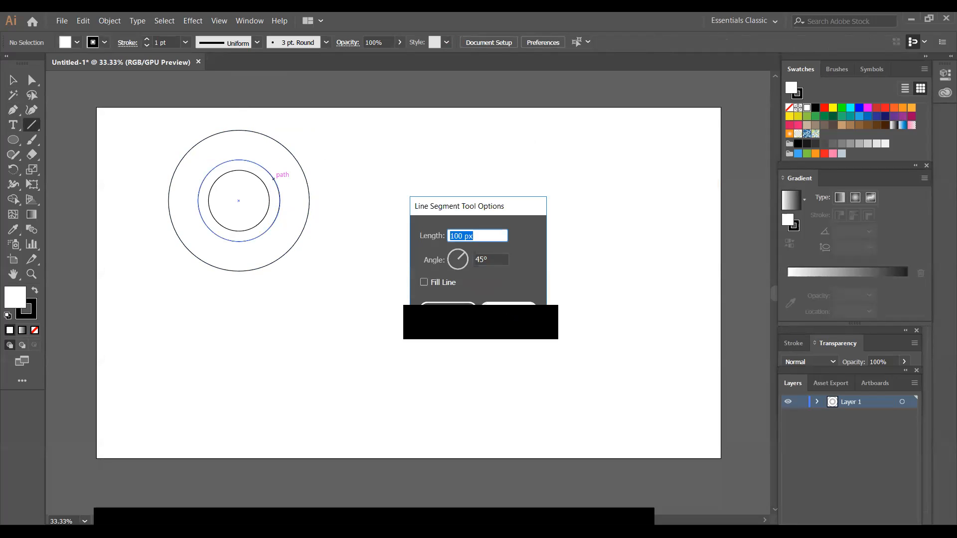
click(509, 304)
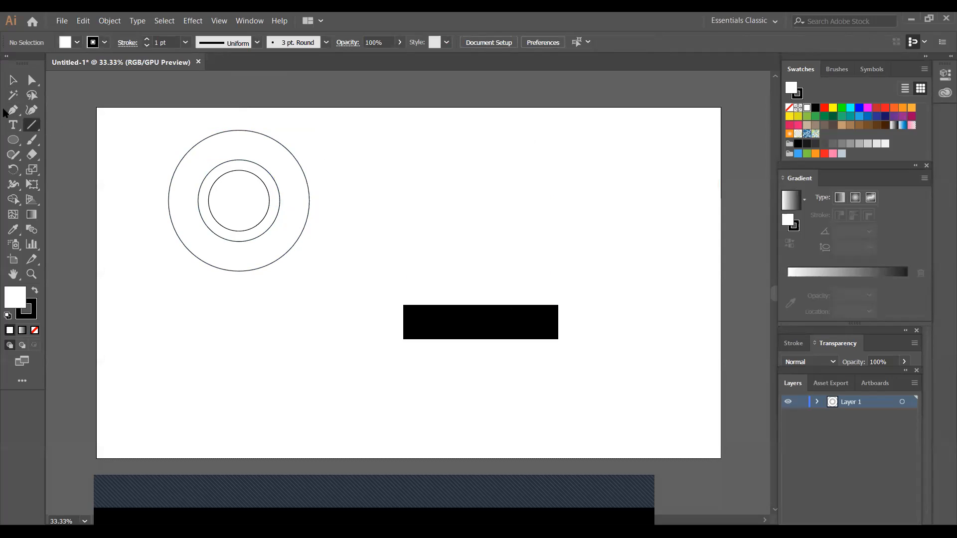
click(77, 41)
drag(138, 131, 344, 254)
Step: Delete the long diagonal line crossing the three circles
key(v)
drag(163, 124, 325, 281)
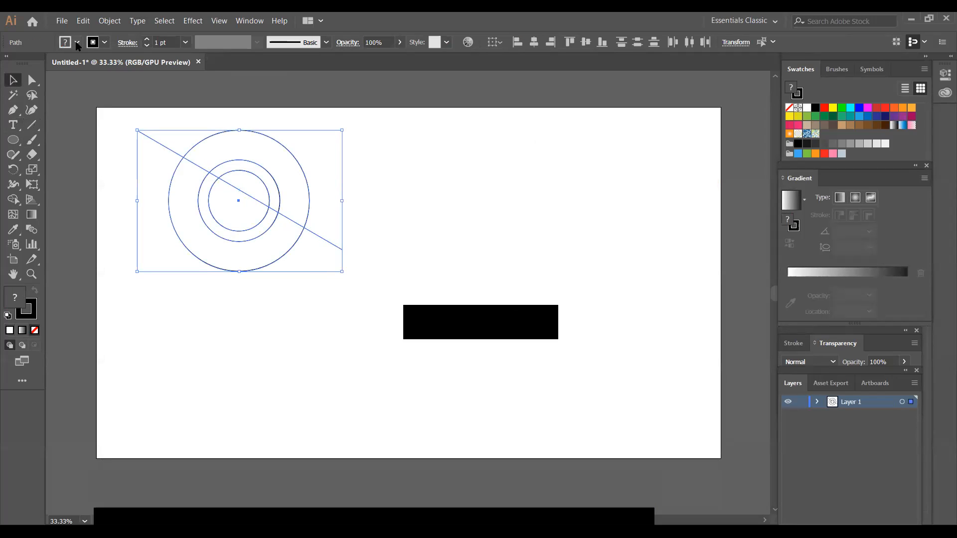
click(462, 188)
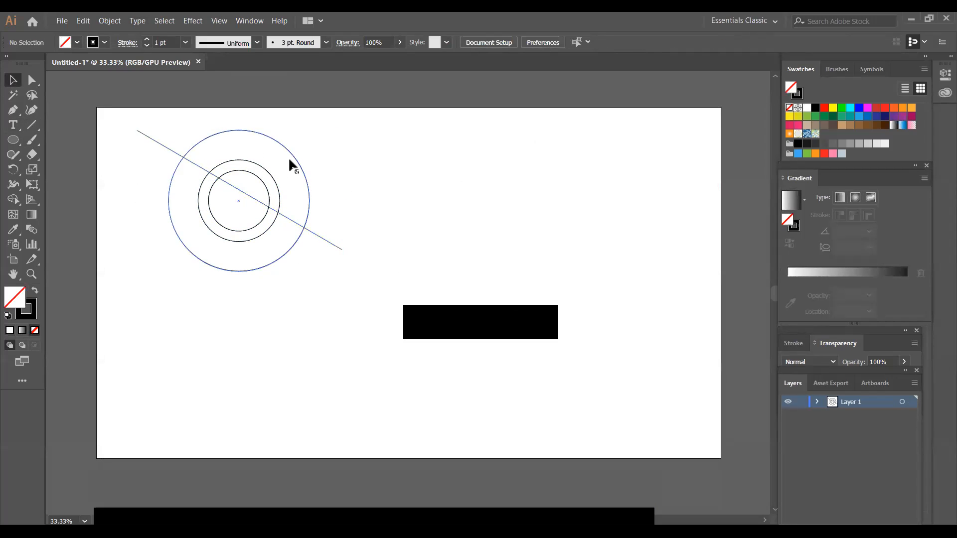
click(252, 198)
key(Delete)
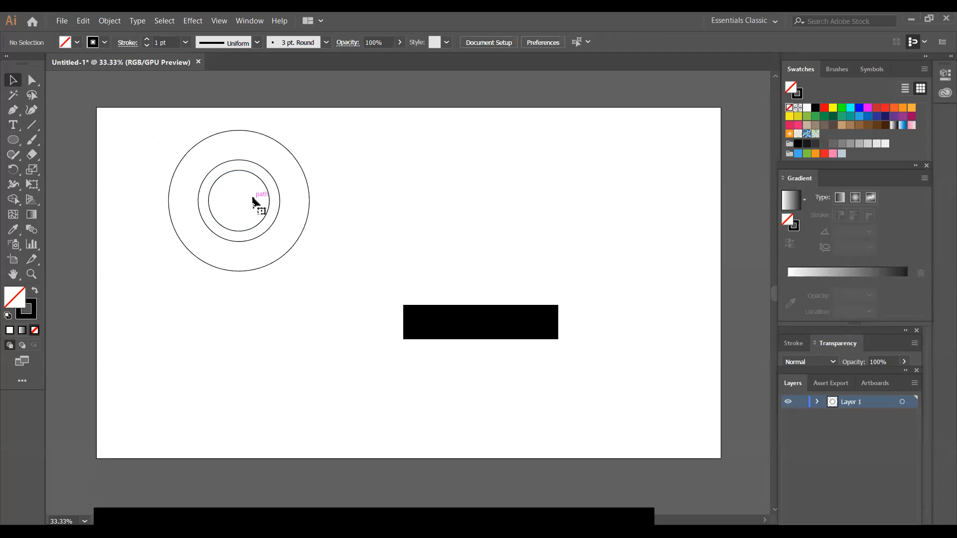
Step: Set the fill of the outer and innermost circles to None, keeping their black strokes
click(297, 160)
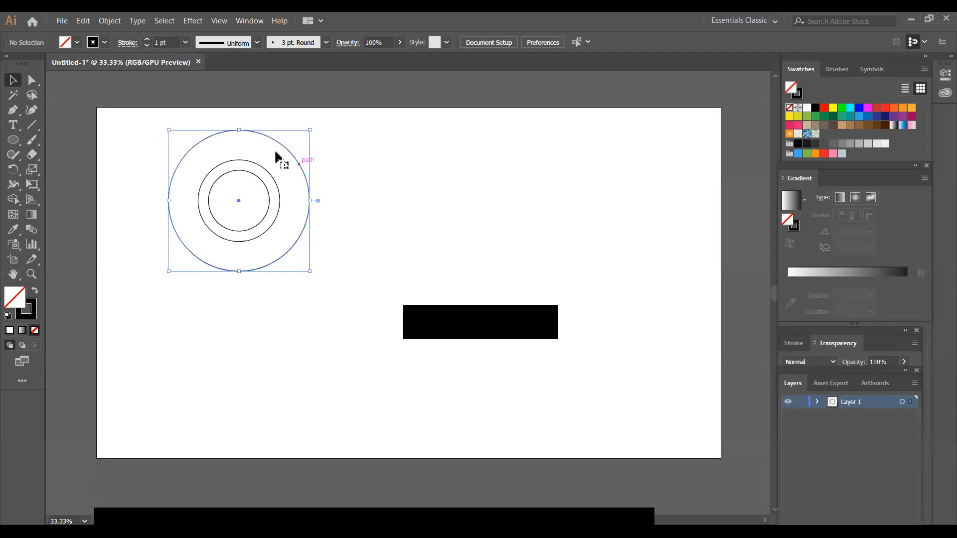
click(77, 44)
click(7, 63)
click(349, 163)
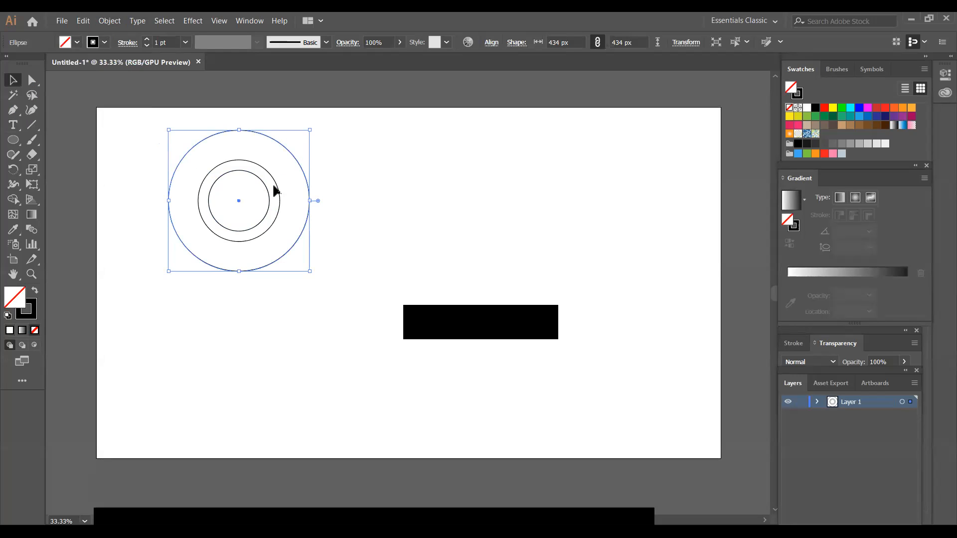
click(273, 175)
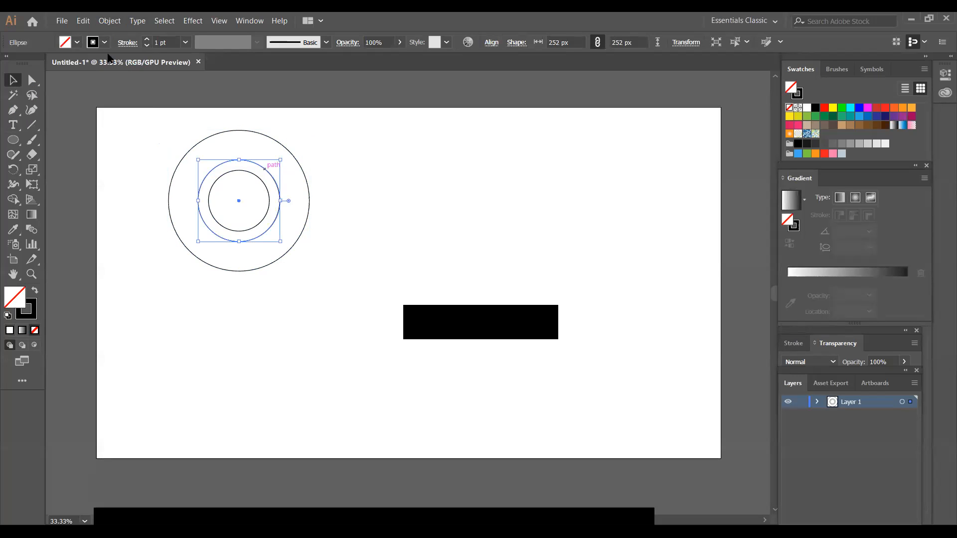
click(265, 185)
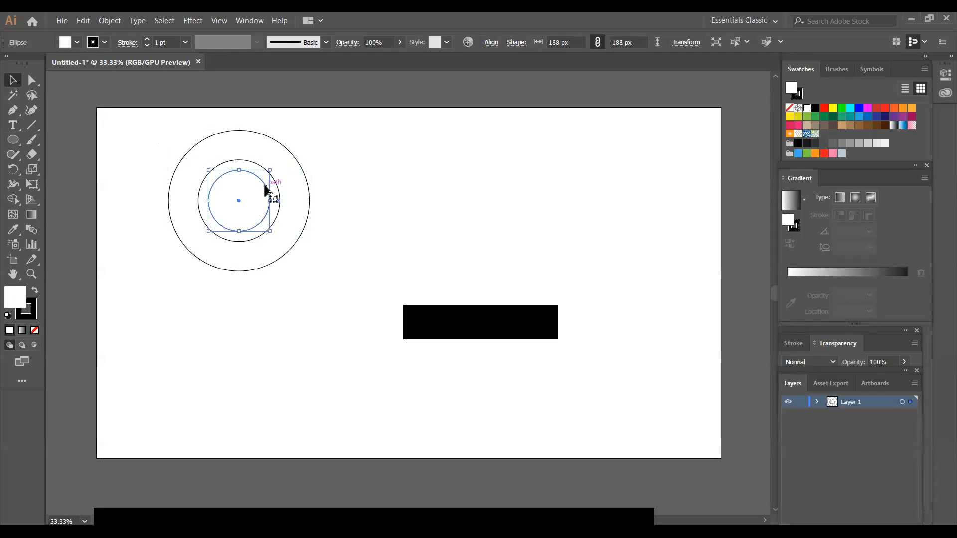
click(78, 44)
click(10, 66)
click(399, 166)
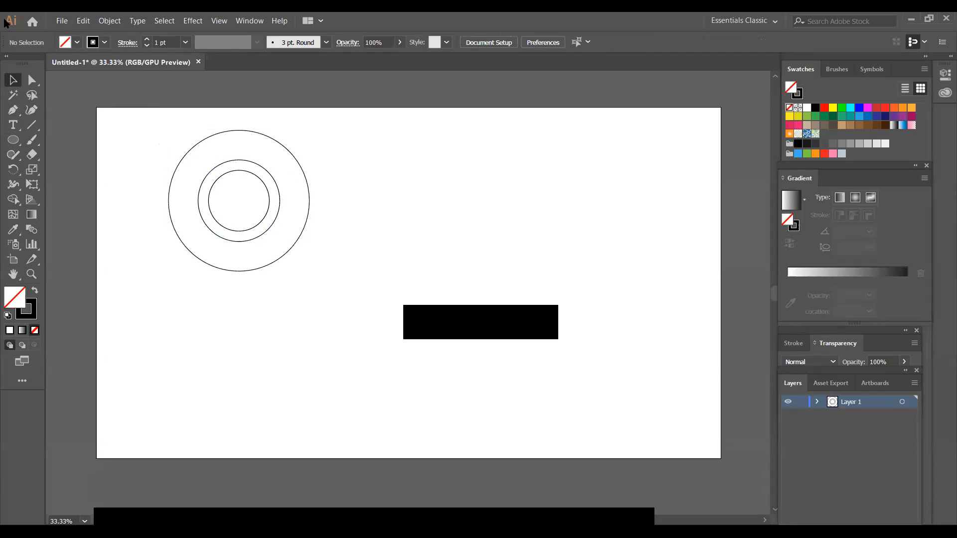
click(31, 125)
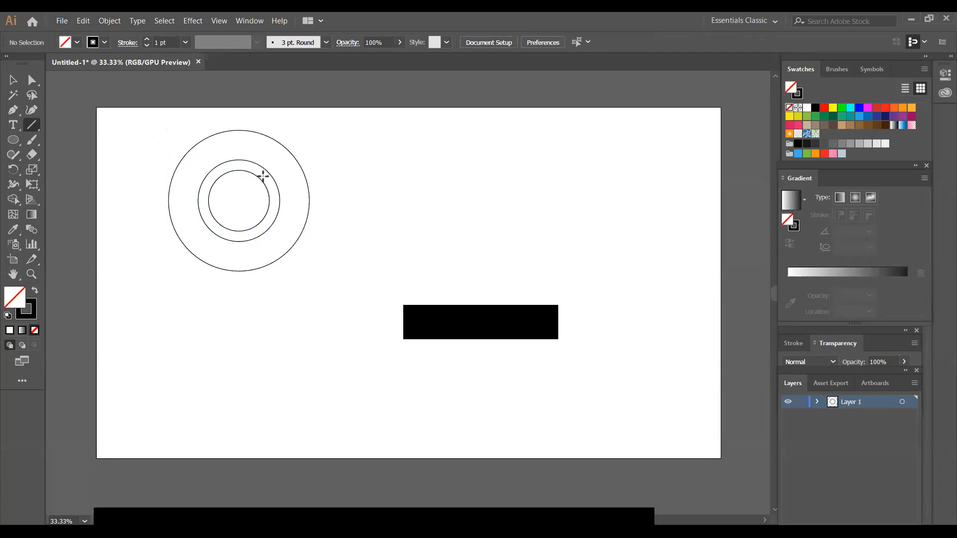
click(270, 172)
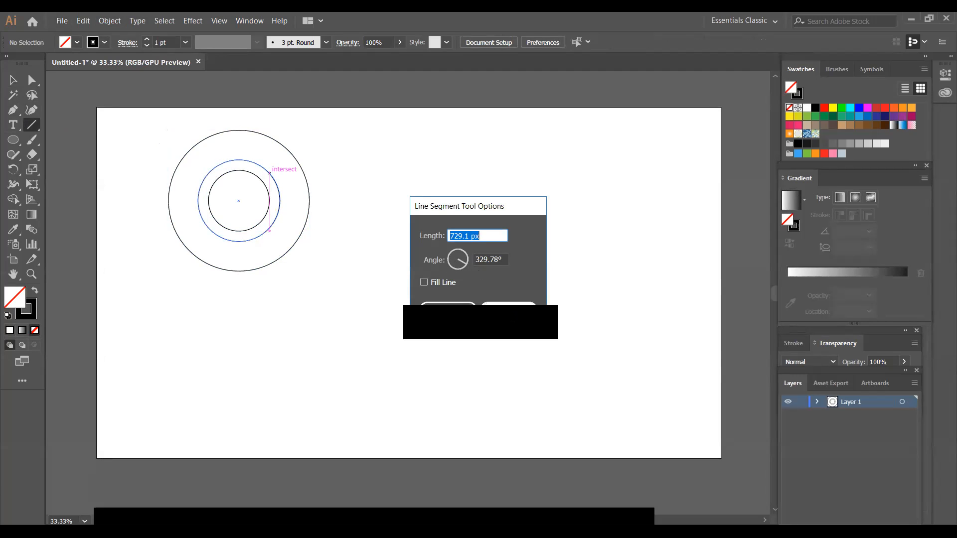
key(Escape)
Step: Draw a straight line with the Pen tool from the middle circle's upper right to the outer circle's right side
click(12, 110)
click(272, 178)
click(310, 197)
click(20, 77)
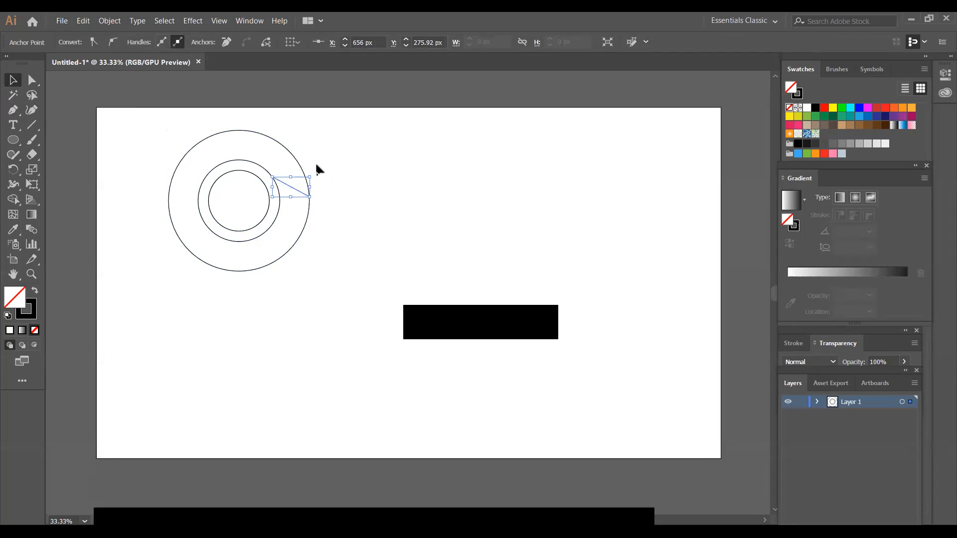
click(212, 152)
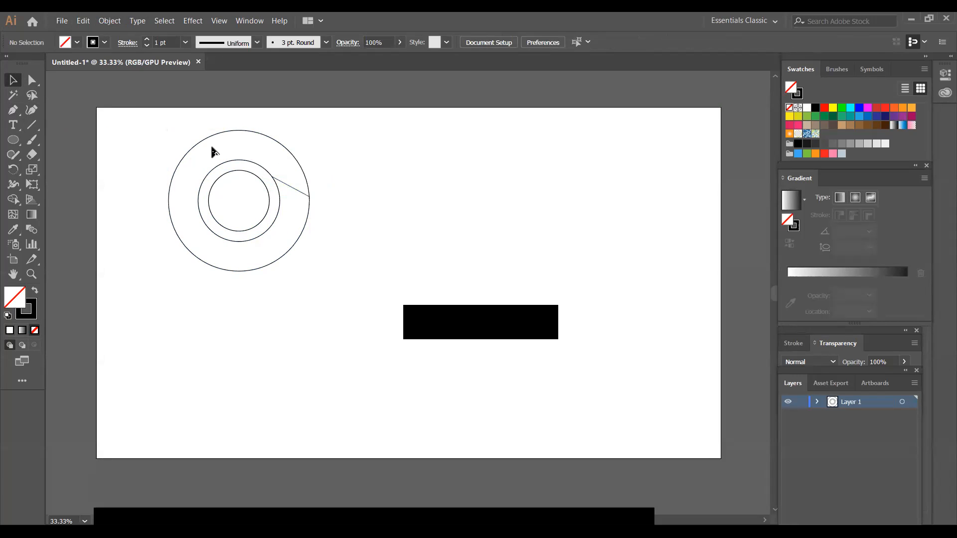
Step: Draw a second straight Pen tool line from the outer circle's upper left down to the middle circle's left side
click(13, 110)
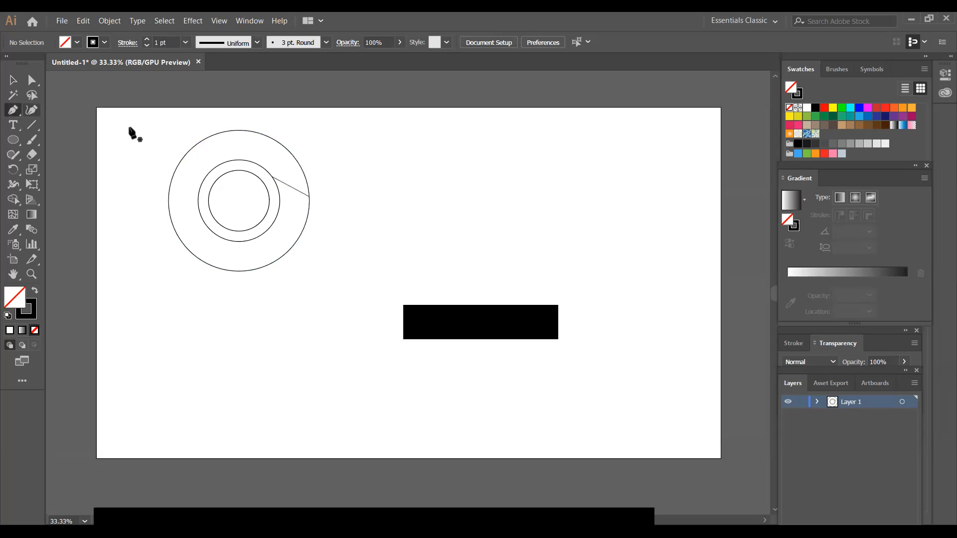
click(184, 157)
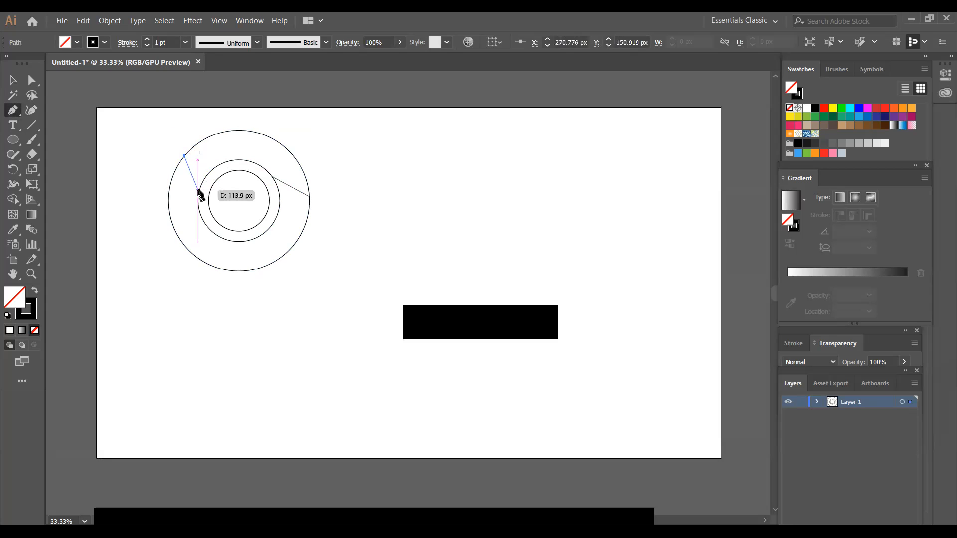
click(199, 197)
key(v)
click(190, 298)
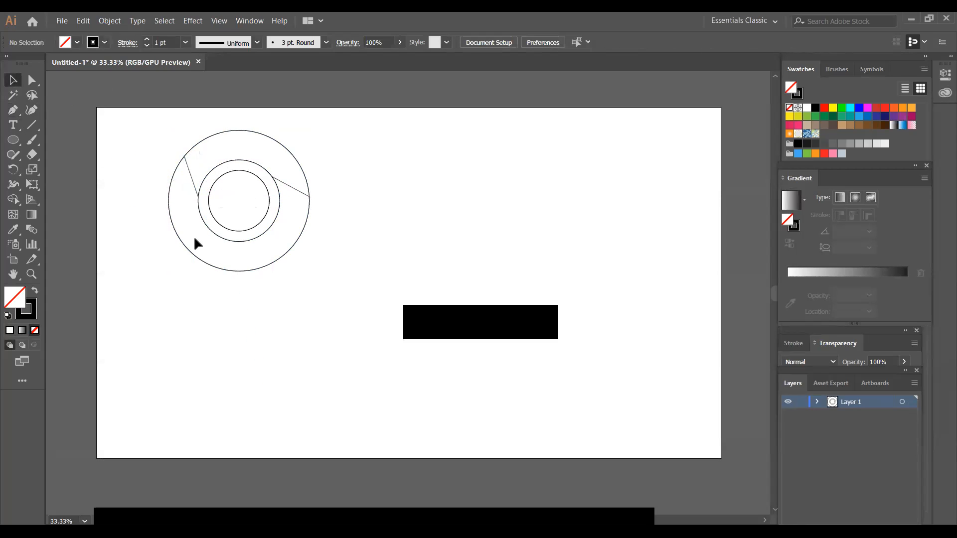
Step: Draw a third Pen tool line about 124 px long from the outer circle's bottom to the middle circle's bottom, and extend its upper end slightly
click(13, 110)
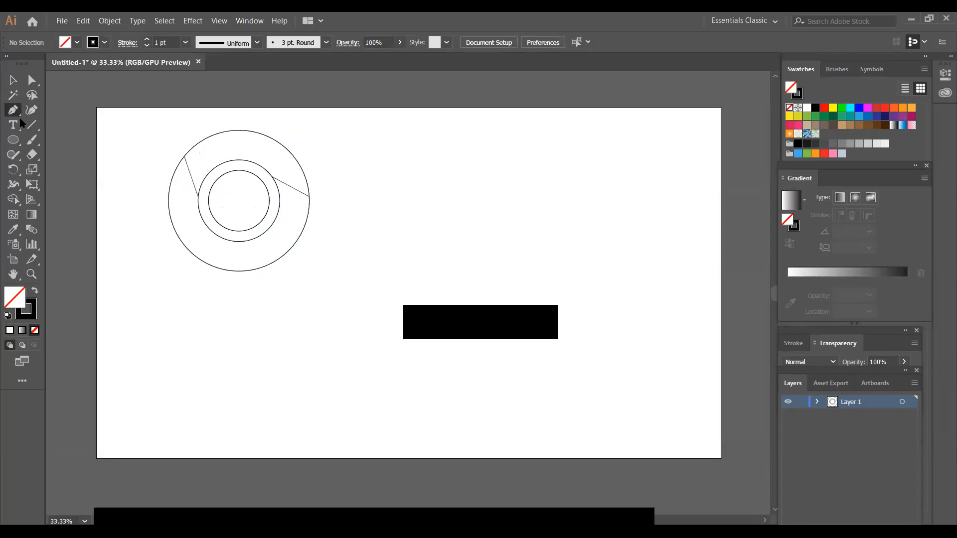
click(216, 268)
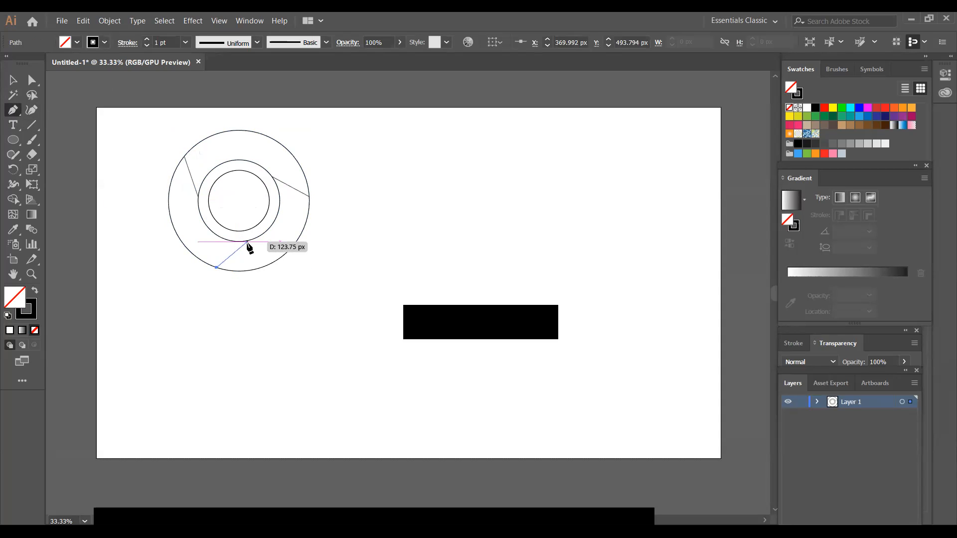
click(247, 242)
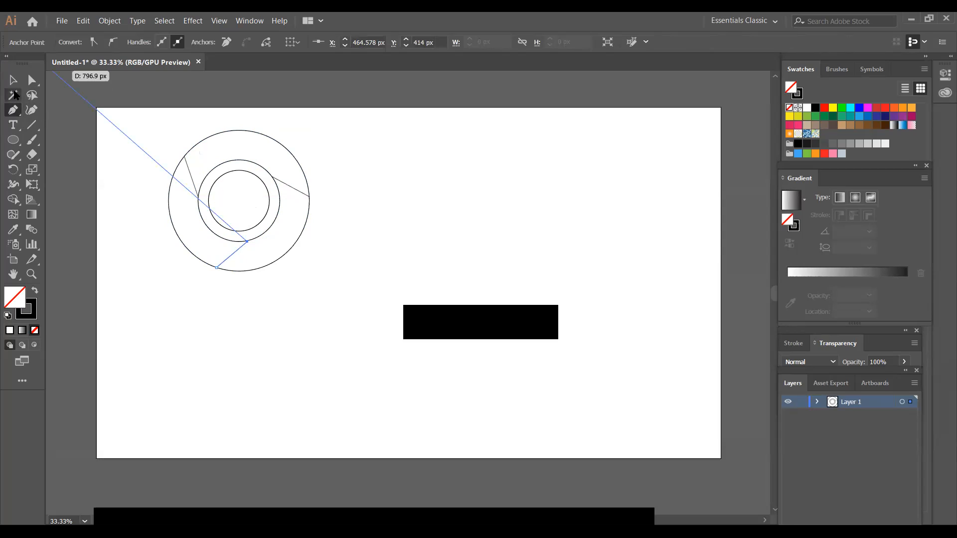
click(13, 80)
click(384, 299)
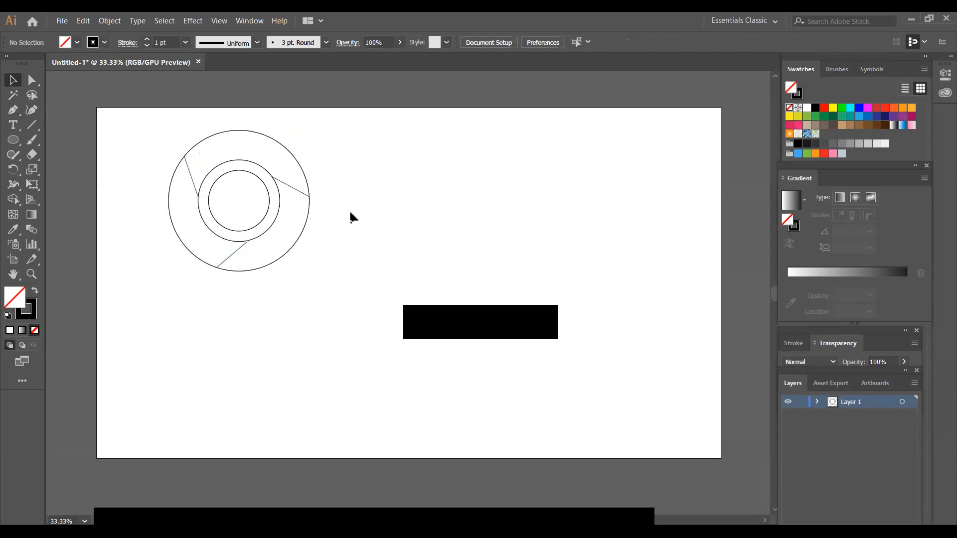
click(247, 242)
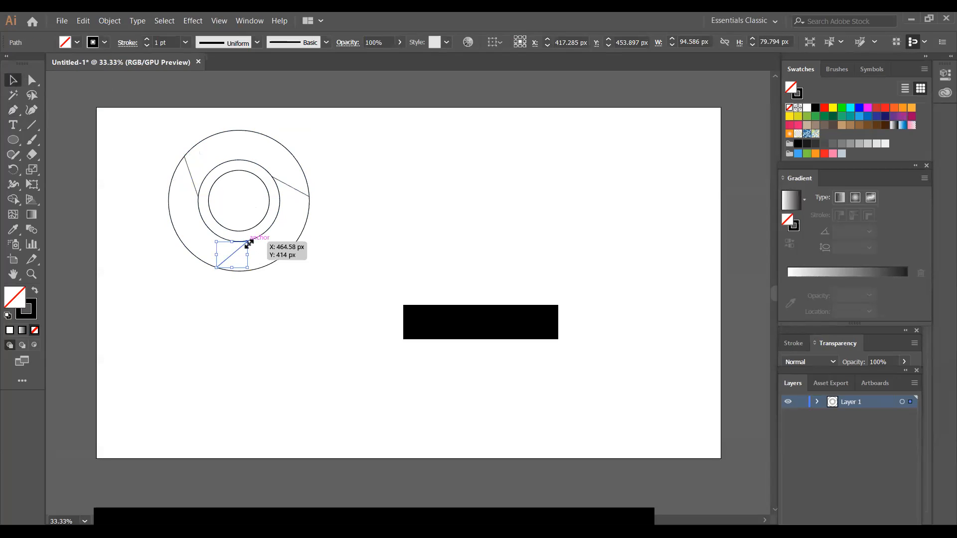
click(326, 244)
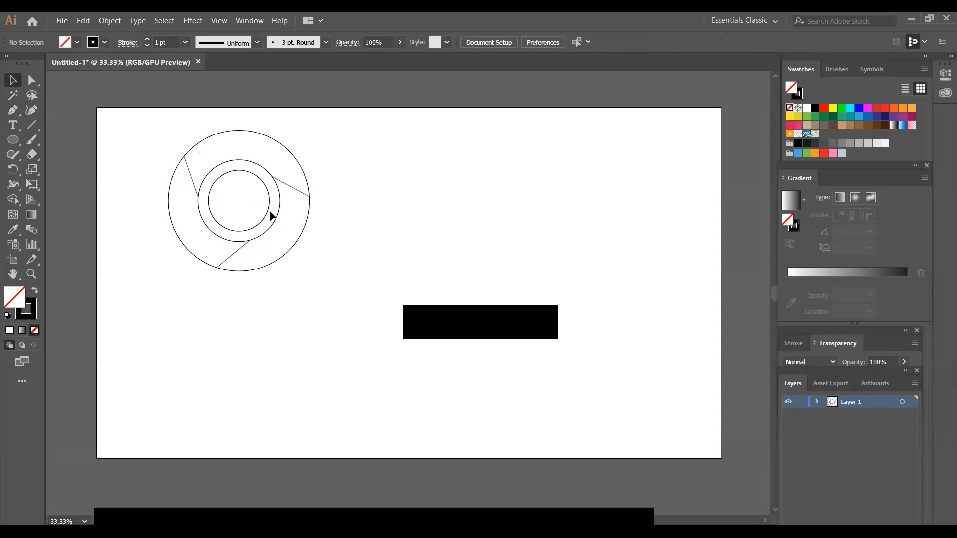
drag(156, 134, 354, 281)
click(110, 21)
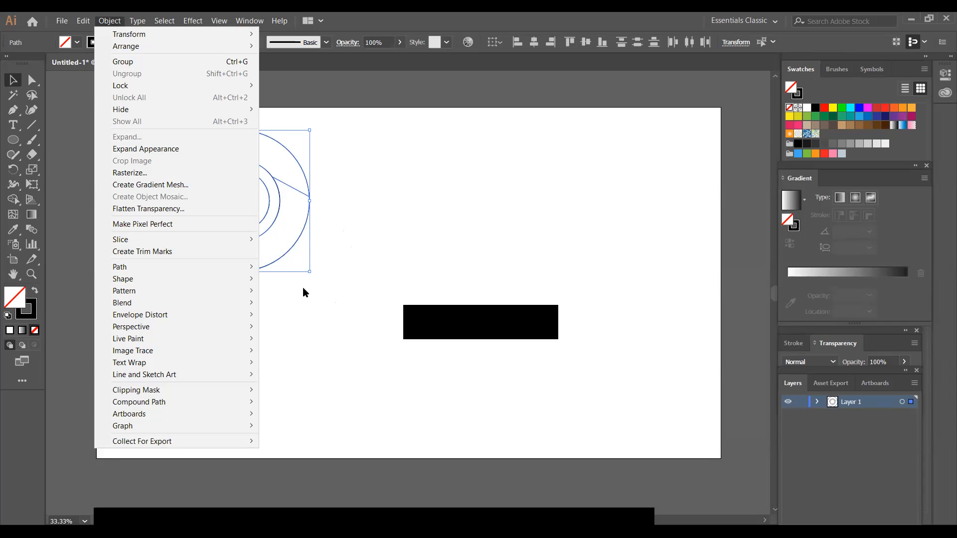
click(126, 209)
click(319, 188)
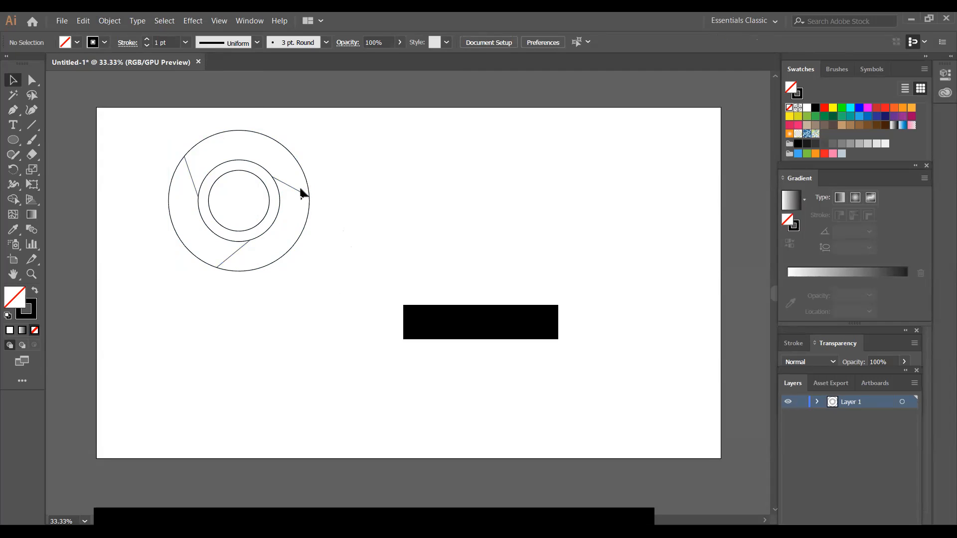
click(110, 21)
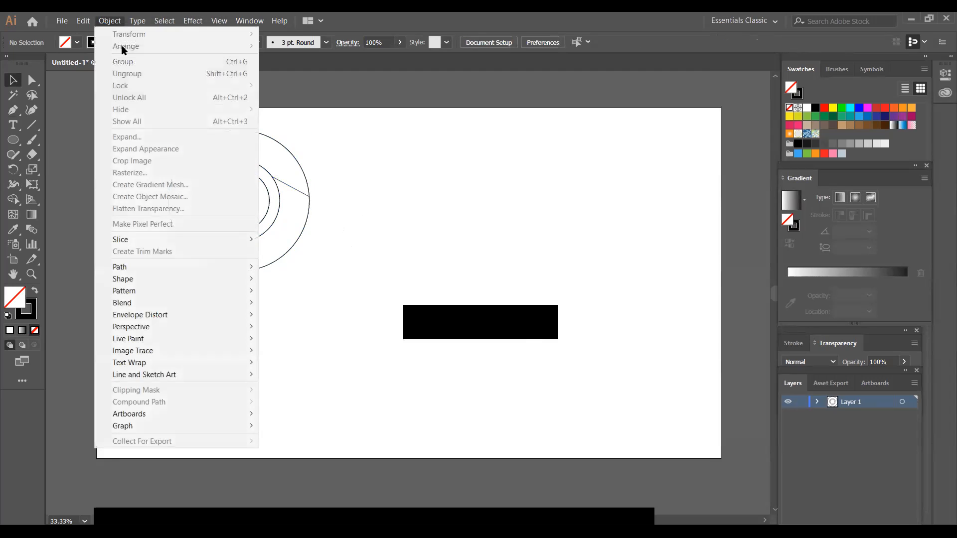
mouse_move(140, 338)
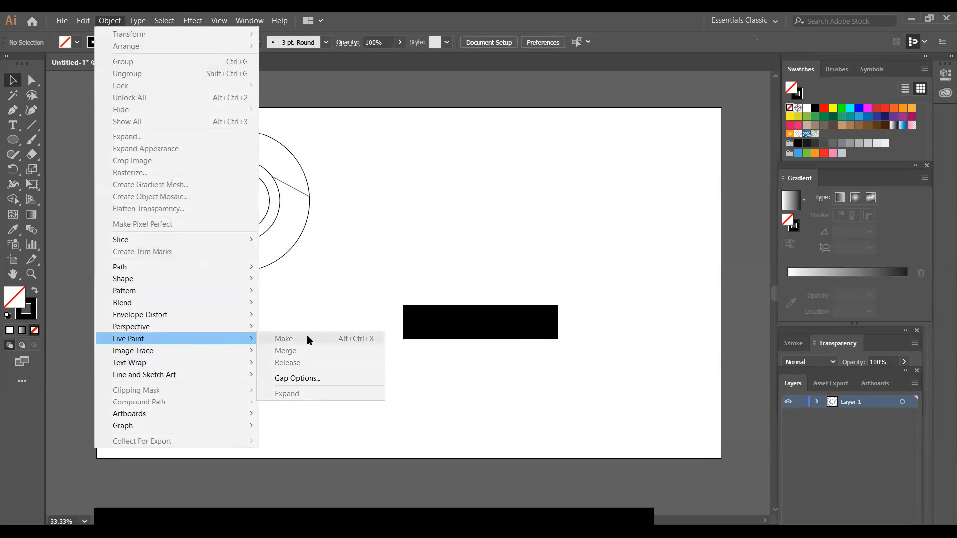
click(393, 194)
Step: Convert the three circles and three dividing lines into a Live Paint group
drag(114, 123, 381, 278)
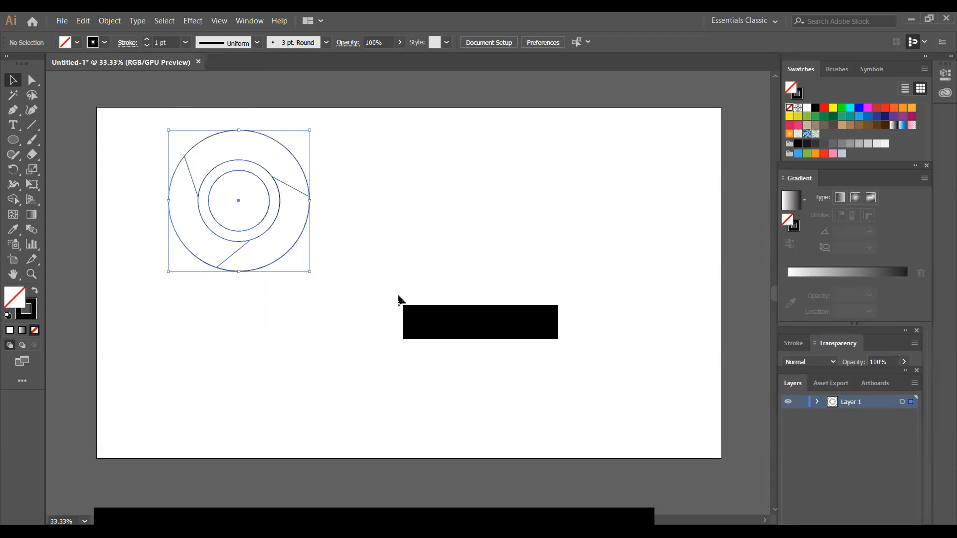
click(108, 20)
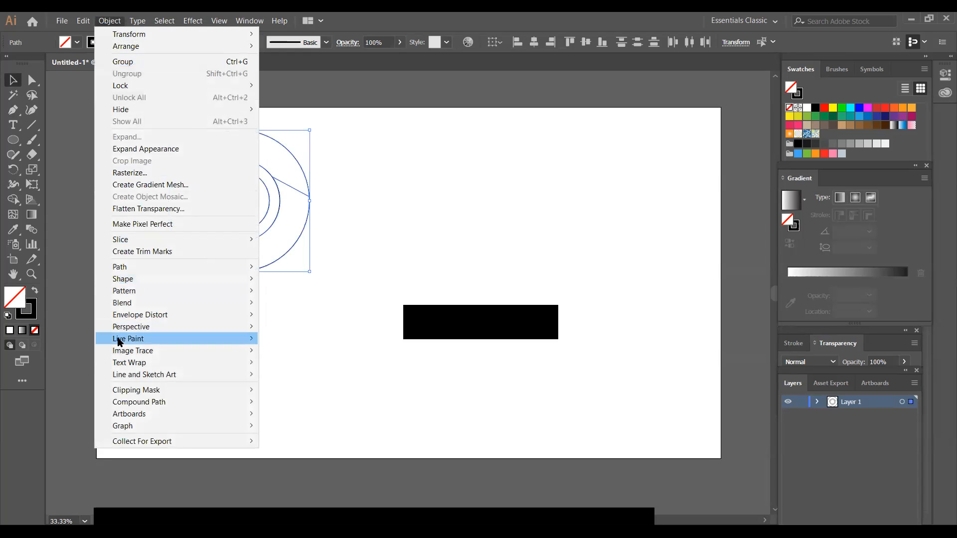
mouse_move(160, 339)
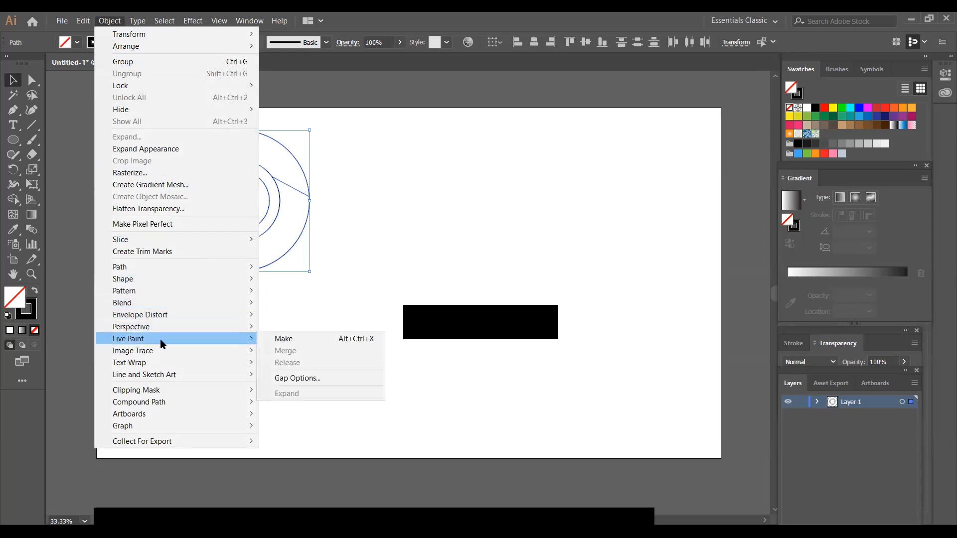
click(302, 341)
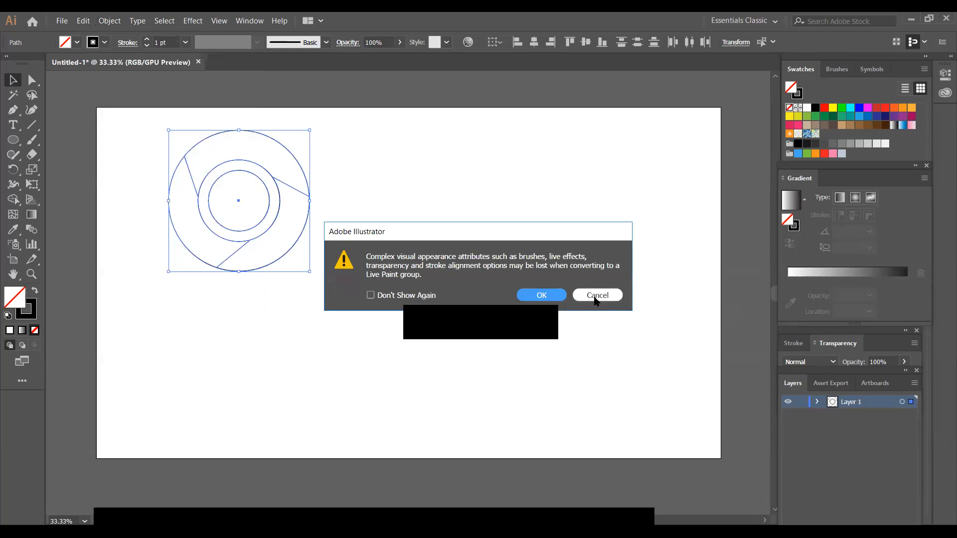
click(540, 296)
click(255, 306)
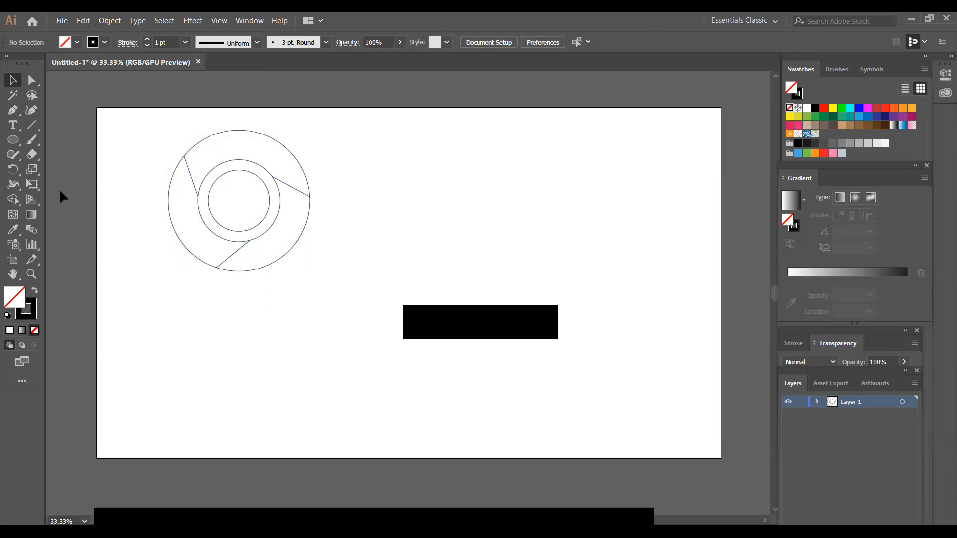
Step: Fill the outer ring's left segment dark green and its lower-right segment yellow with the Live Paint Bucket
click(15, 201)
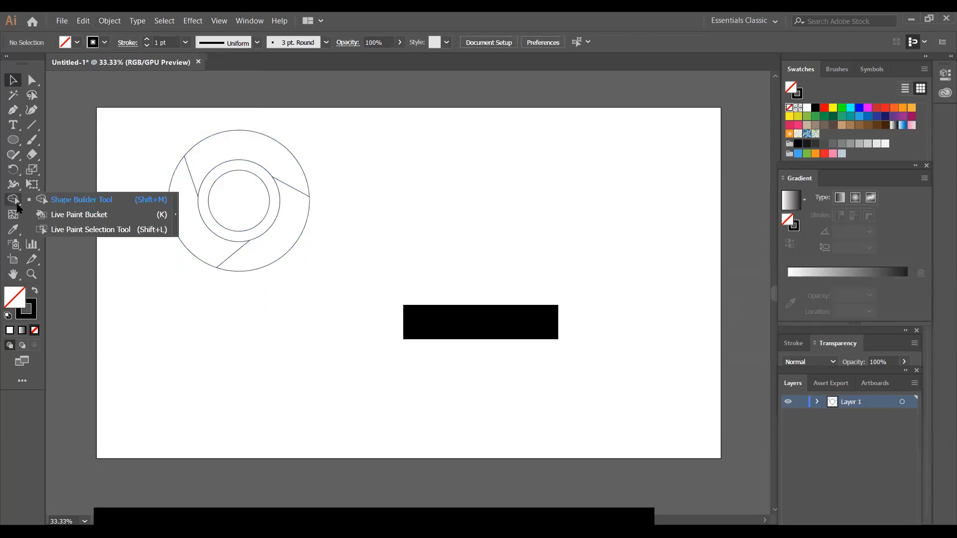
click(84, 217)
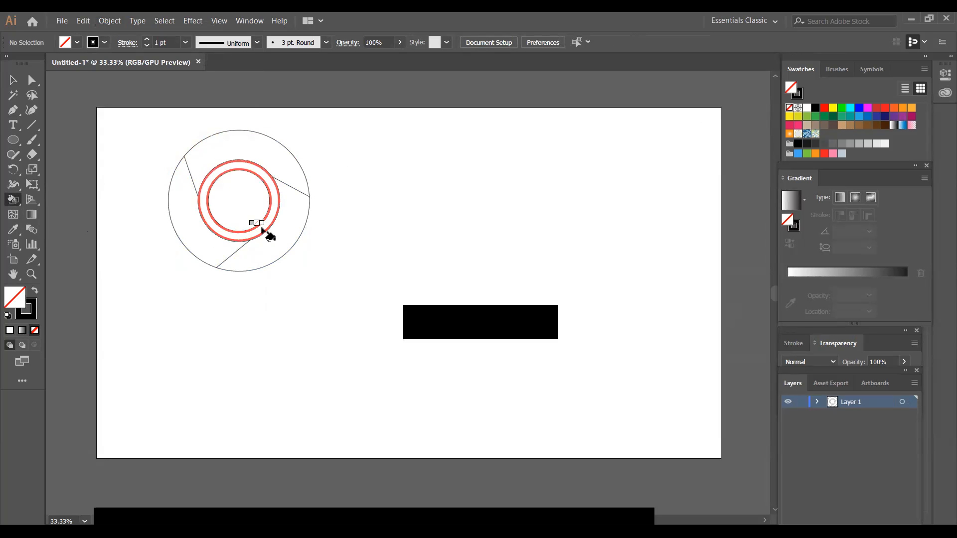
click(833, 116)
click(188, 221)
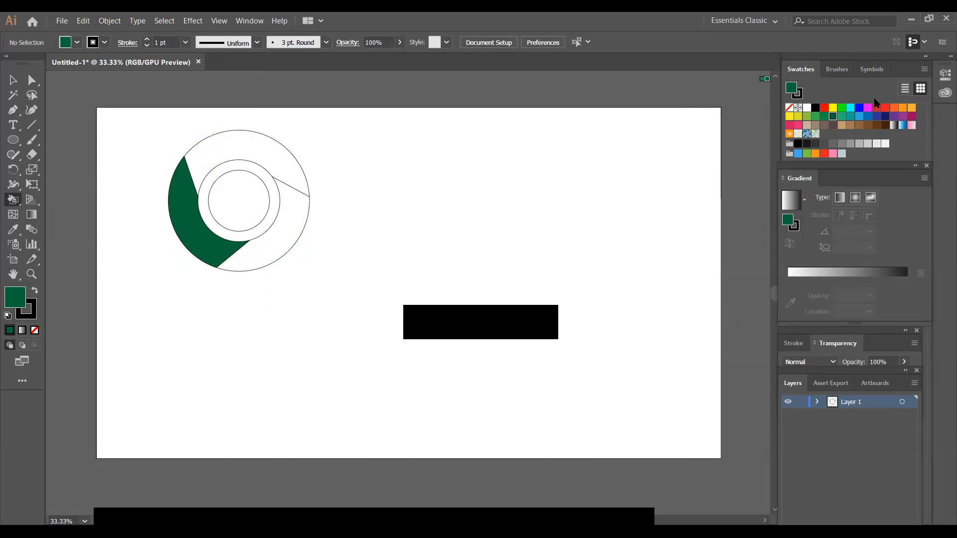
click(833, 108)
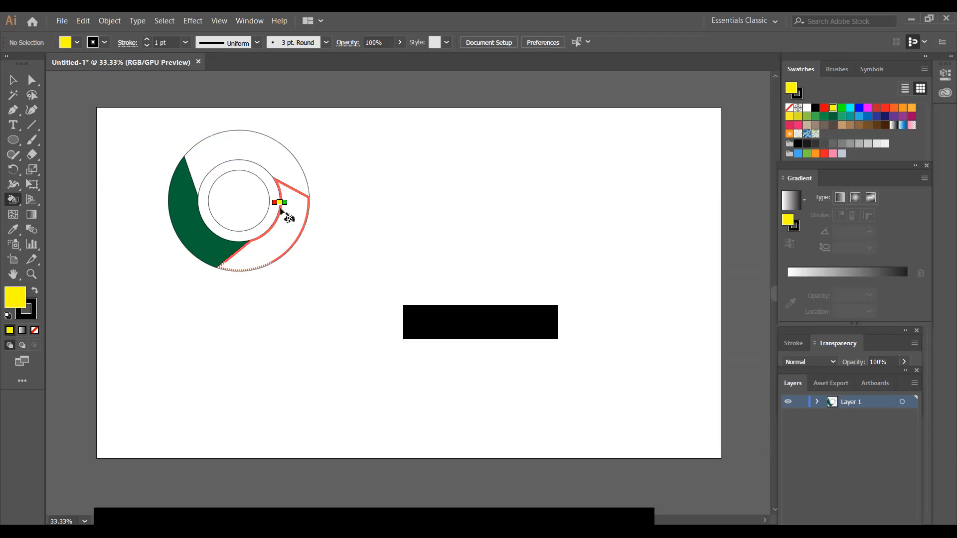
click(281, 199)
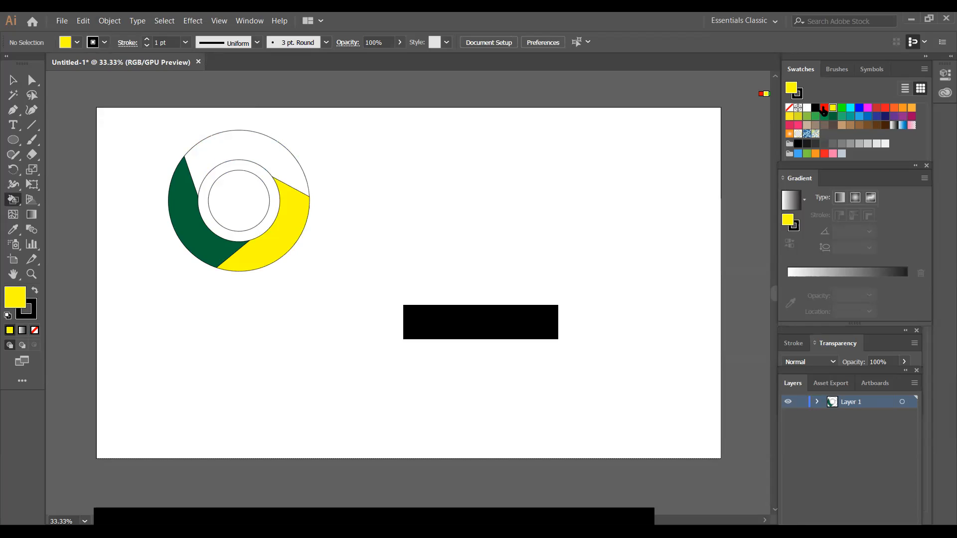
Step: Fill the outer ring's upper segment red with the Live Paint Bucket and leave the artwork deselected
click(825, 107)
click(267, 158)
click(13, 80)
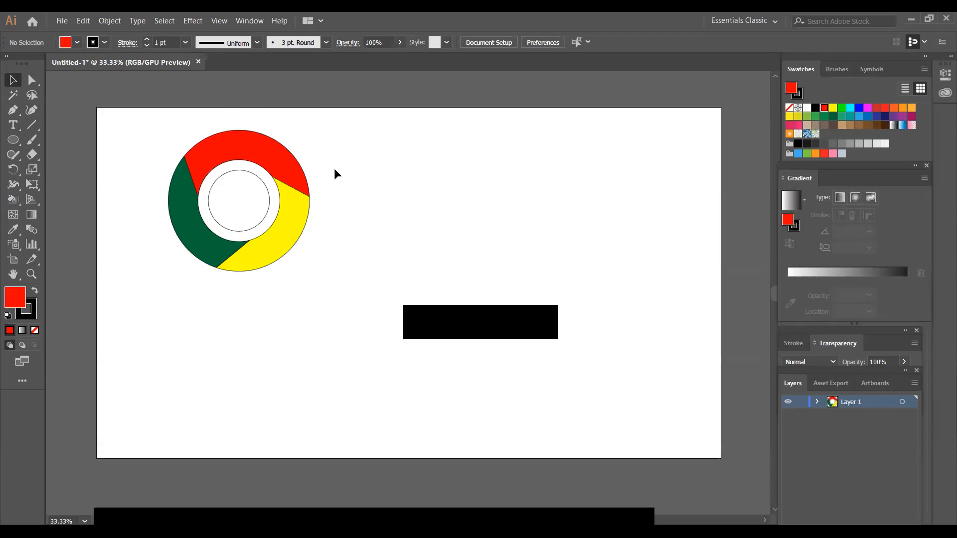
click(237, 170)
click(351, 185)
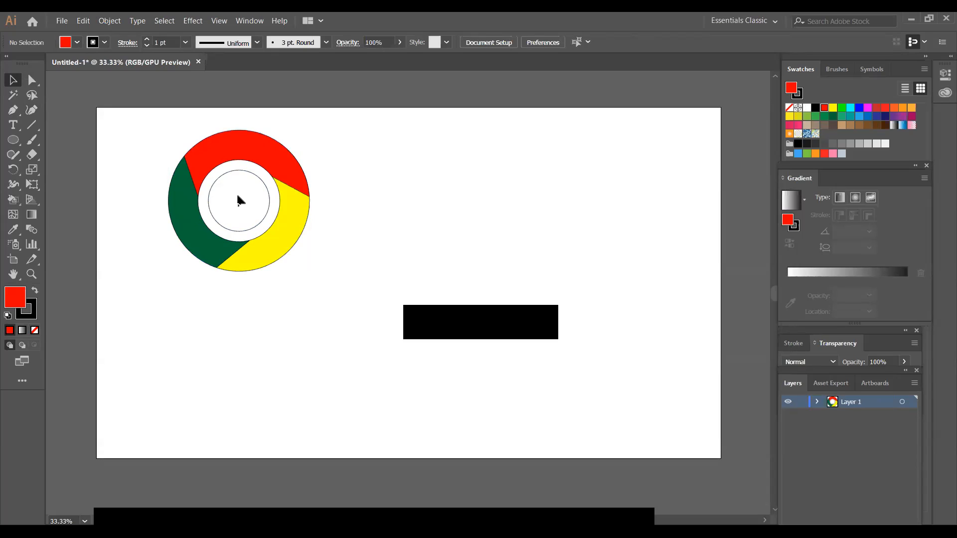
Step: Try a red Live Paint fill in the innermost circle, and replace it with cyan
click(14, 200)
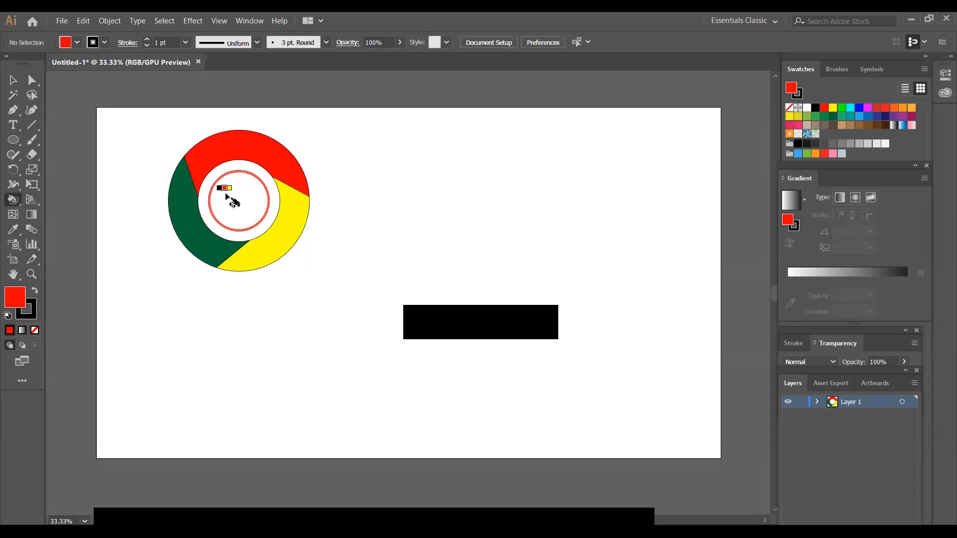
click(232, 201)
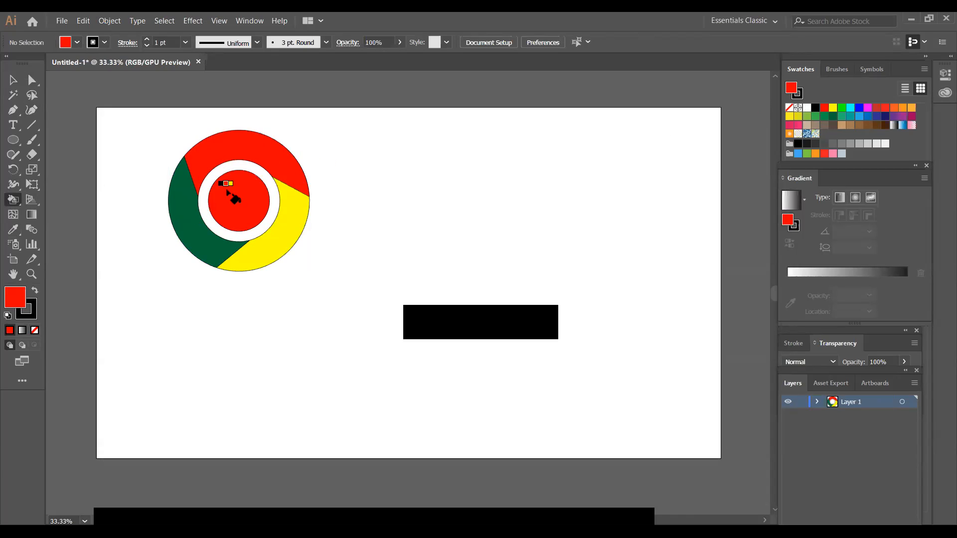
click(850, 108)
click(224, 198)
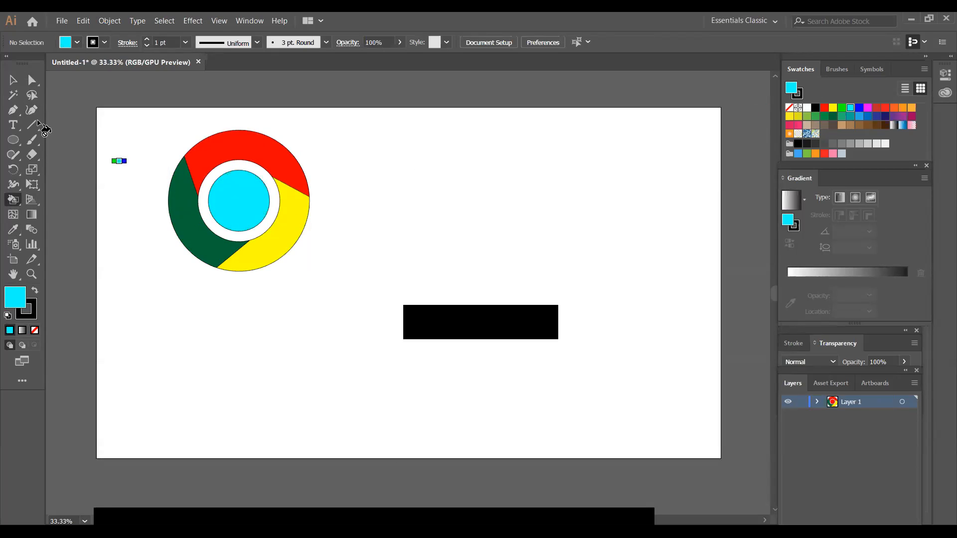
click(14, 83)
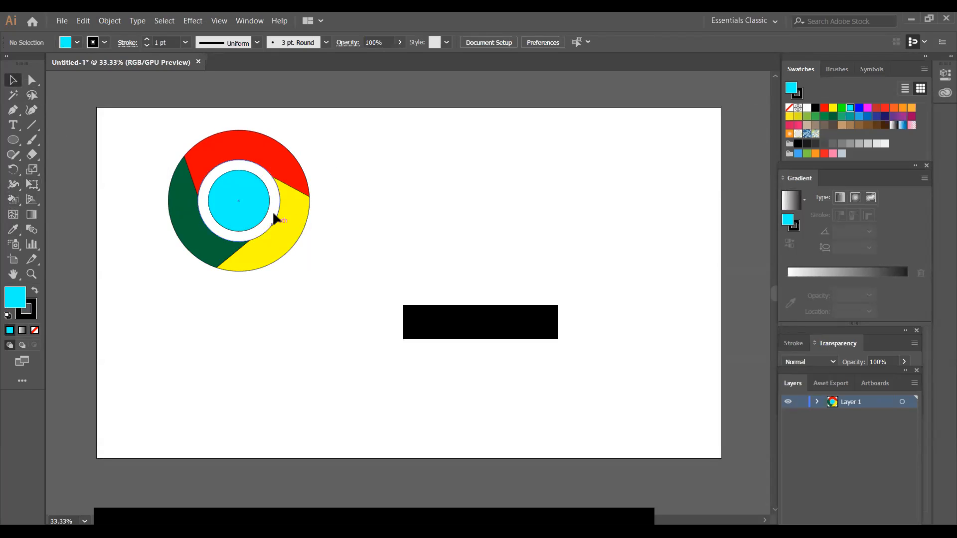